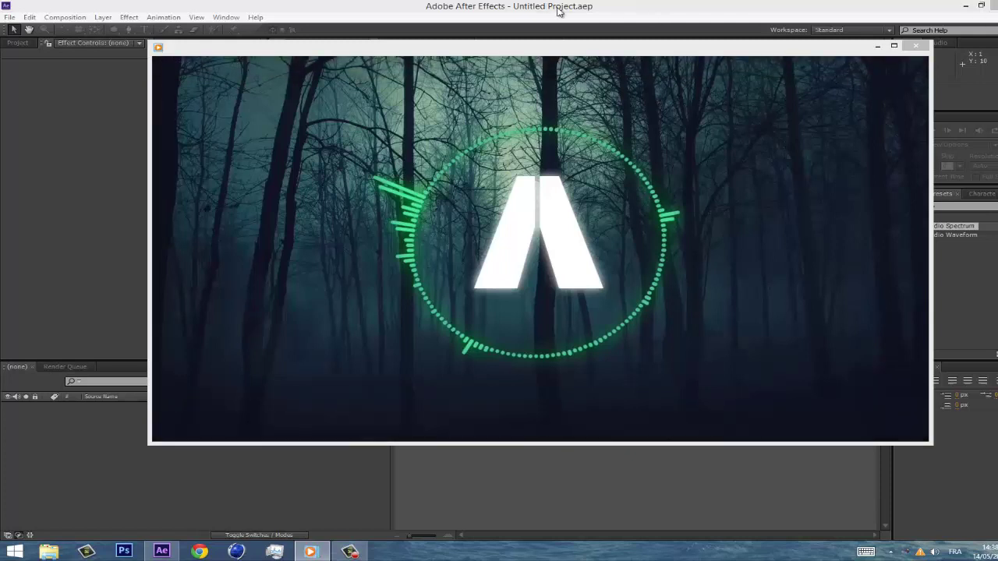
Replay the AudioSpcetruim apeercu sample video from the beginning, pause it, and switch to After Effects
{"action": "mouse_move", "coordinate": [558, 43]}
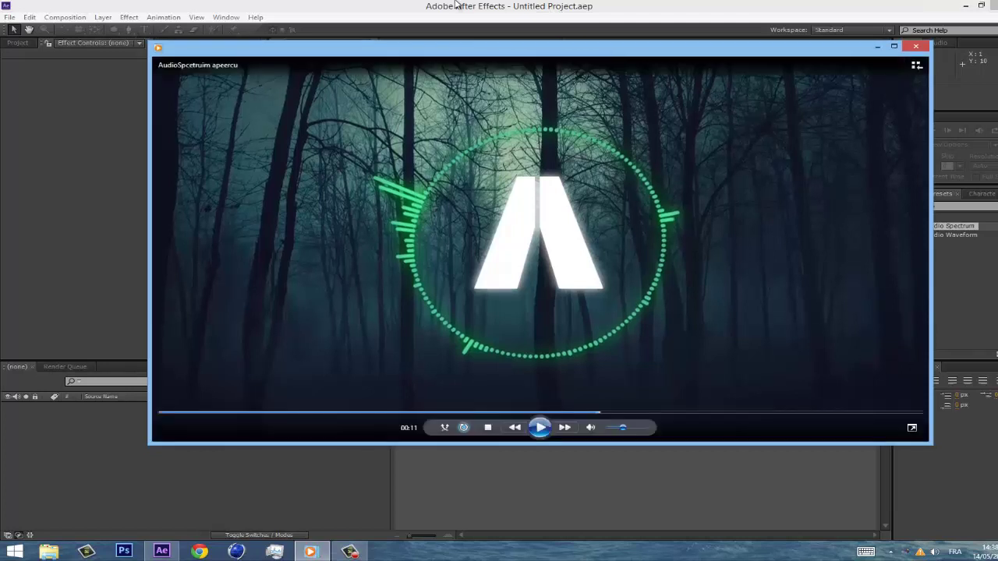
{"action": "left_click_drag", "start_coordinate": [377, 83], "coordinate": [382, 69]}
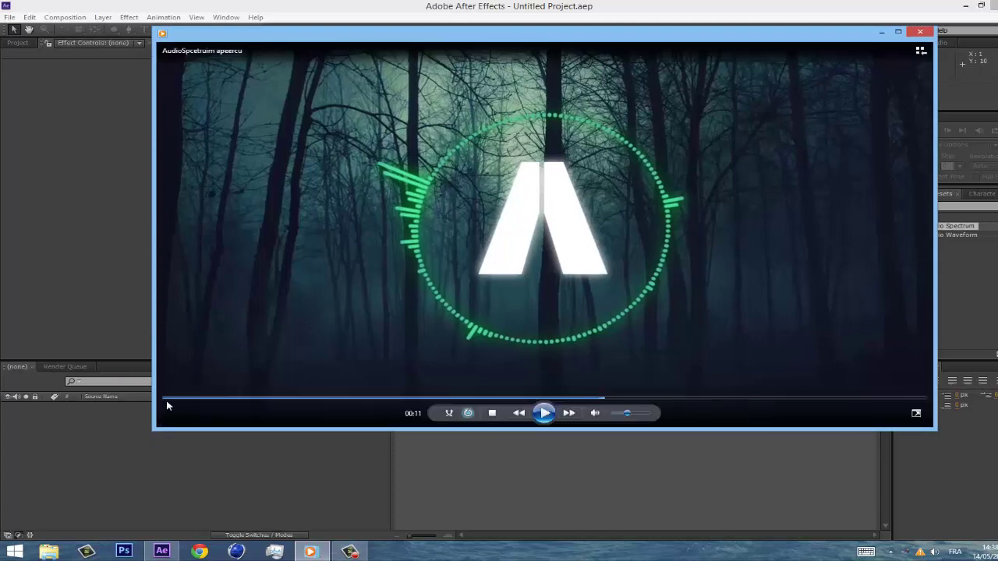
{"action": "left_click", "coordinate": [167, 400]}
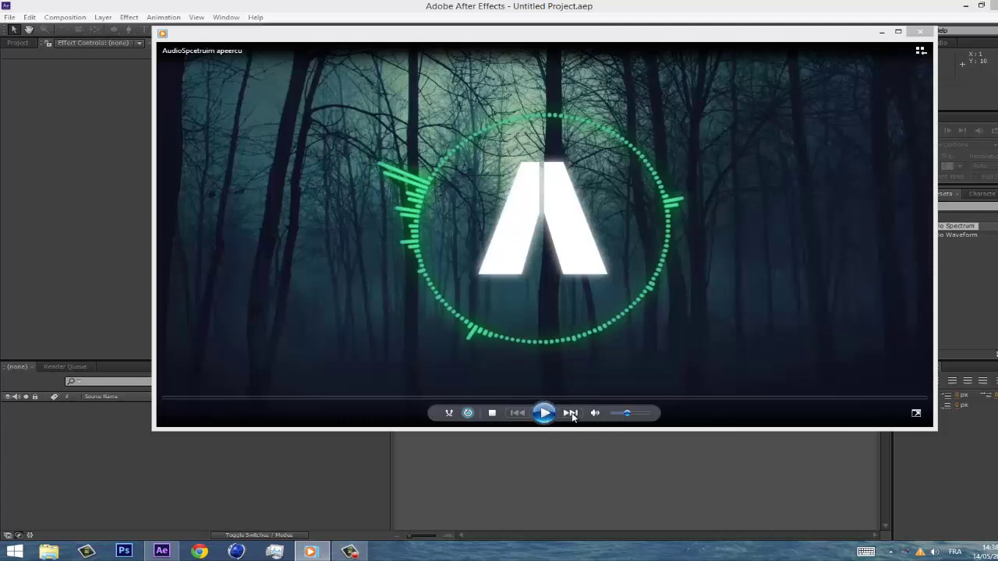
{"action": "left_click", "coordinate": [545, 413]}
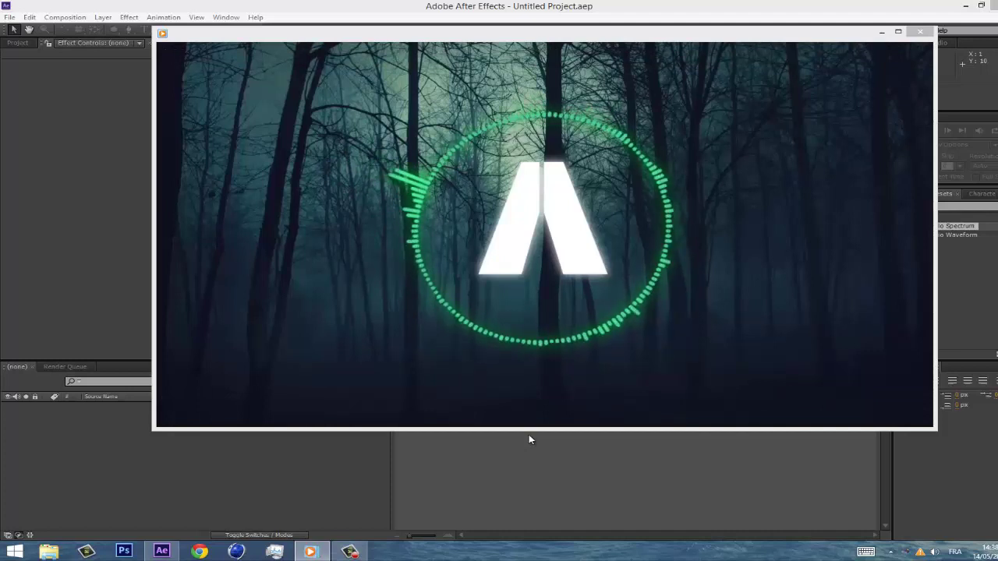
{"action": "left_click", "coordinate": [545, 413]}
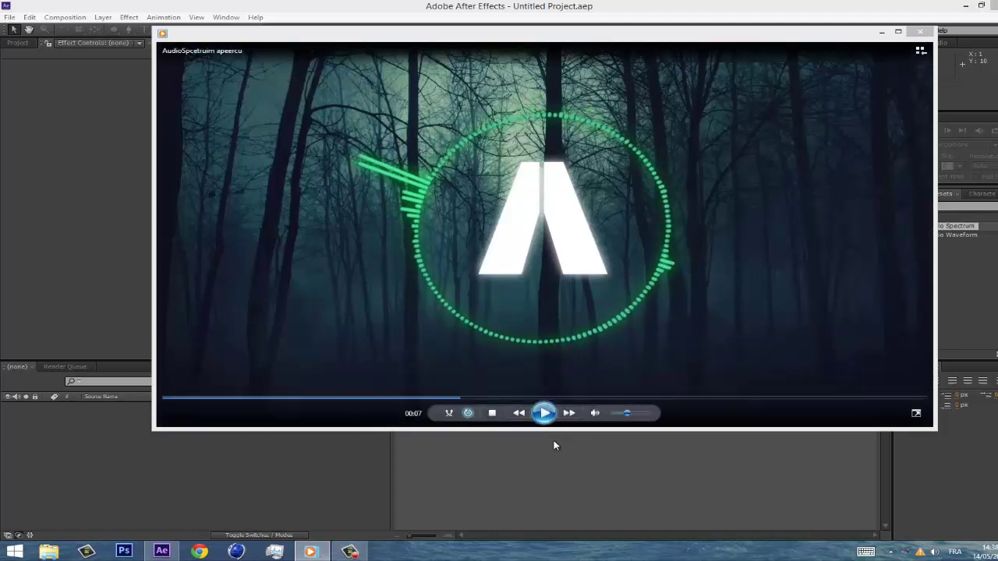
{"action": "left_click", "coordinate": [560, 459]}
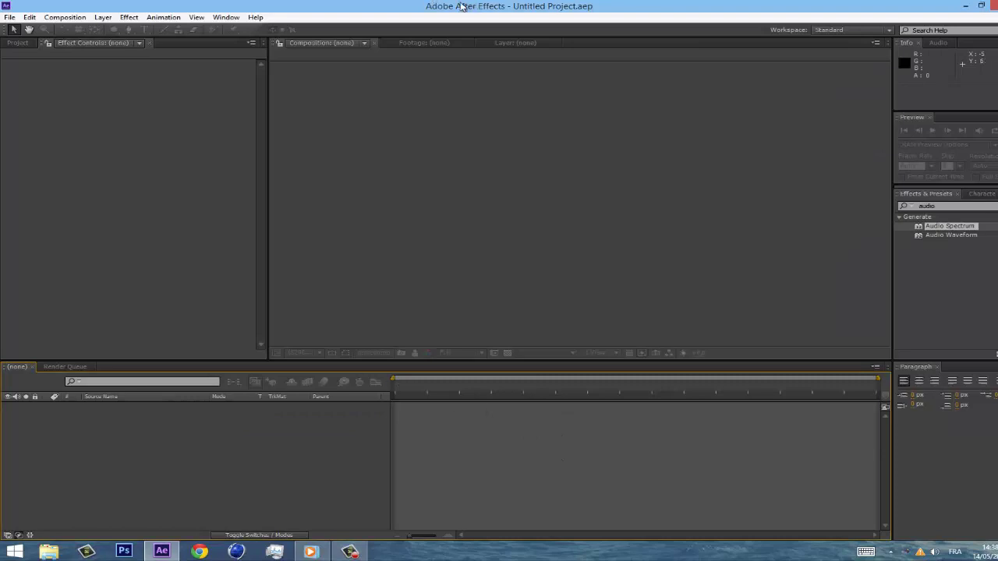
Create a composition named Comp 1 with the HDV/HDTV 720 29.97 preset and a 20-second duration
{"action": "left_click", "coordinate": [66, 17]}
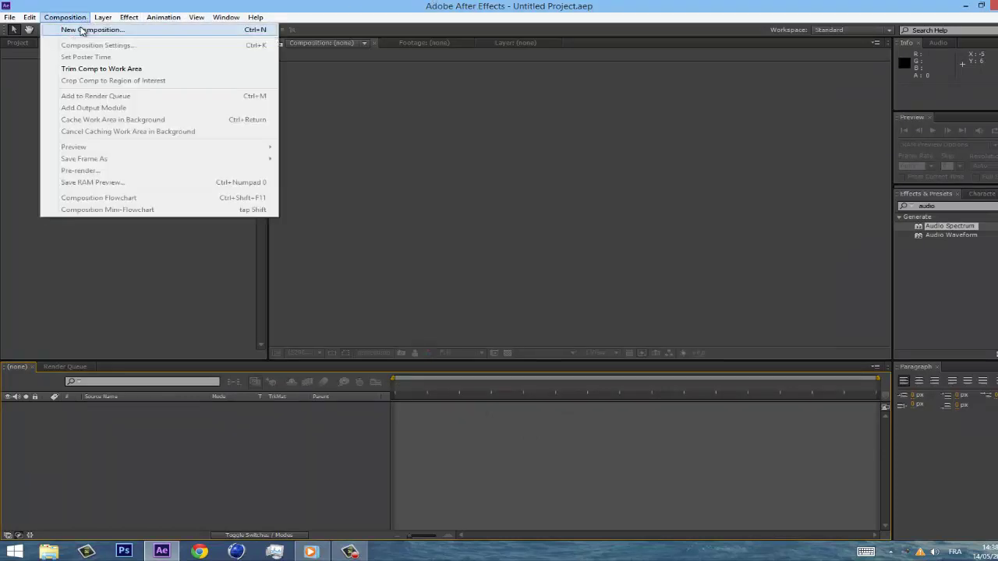
{"action": "left_click", "coordinate": [78, 29]}
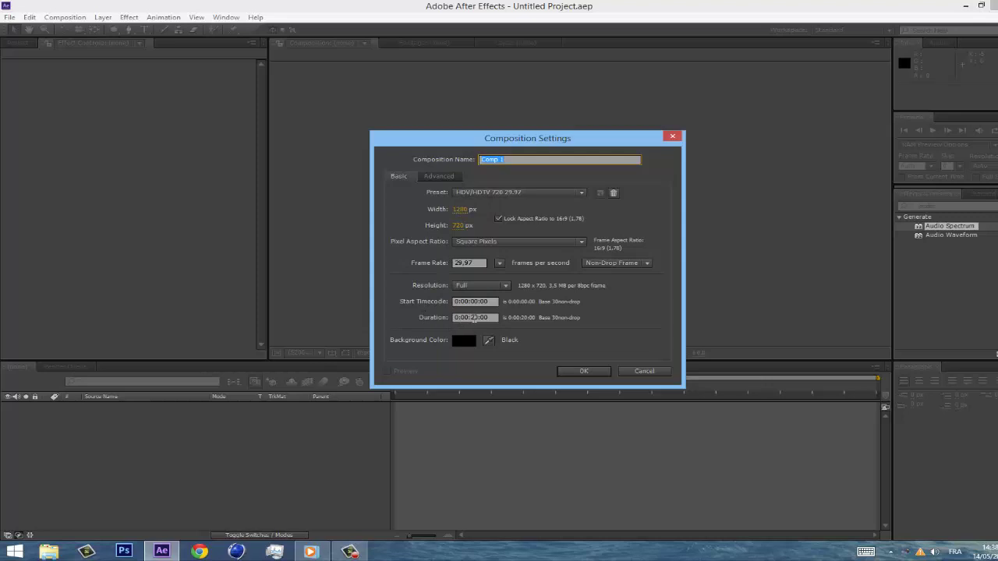
{"action": "left_click", "coordinate": [472, 318]}
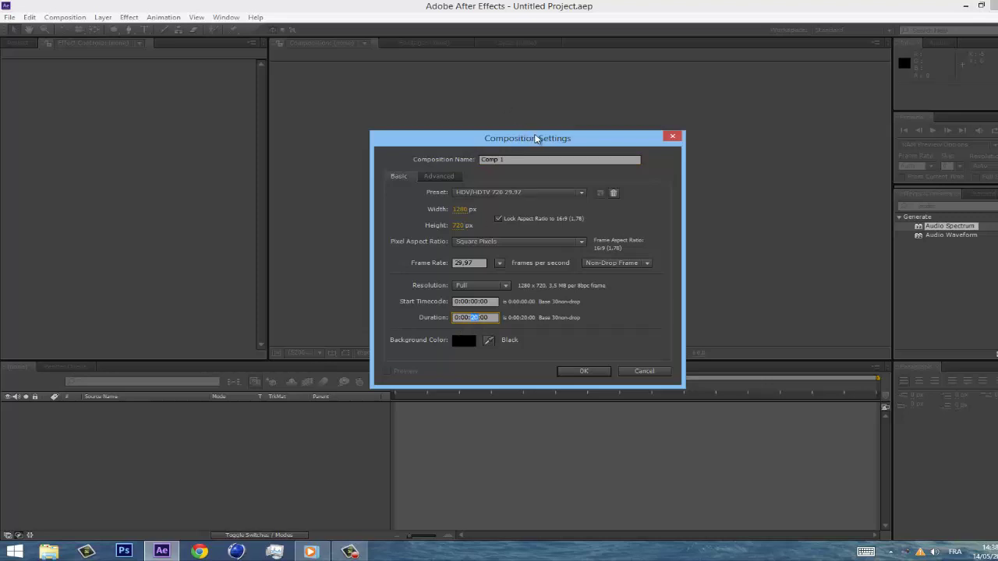
{"action": "left_click_drag", "start_coordinate": [535, 138], "coordinate": [583, 103]}
{"action": "left_click_drag", "start_coordinate": [515, 287], "coordinate": [549, 294]}
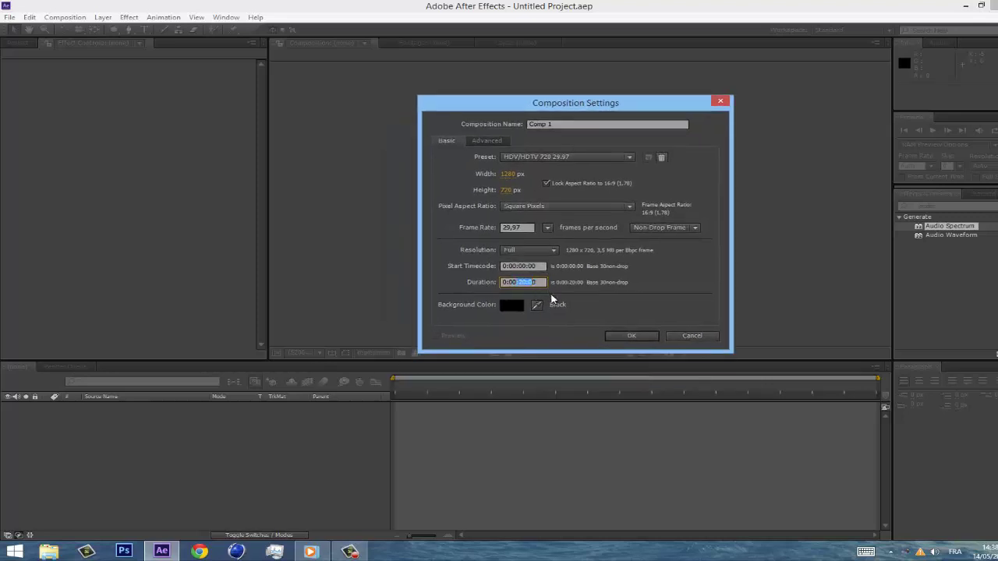
{"action": "left_click", "coordinate": [558, 295]}
{"action": "left_click_drag", "start_coordinate": [641, 102], "coordinate": [470, 69]}
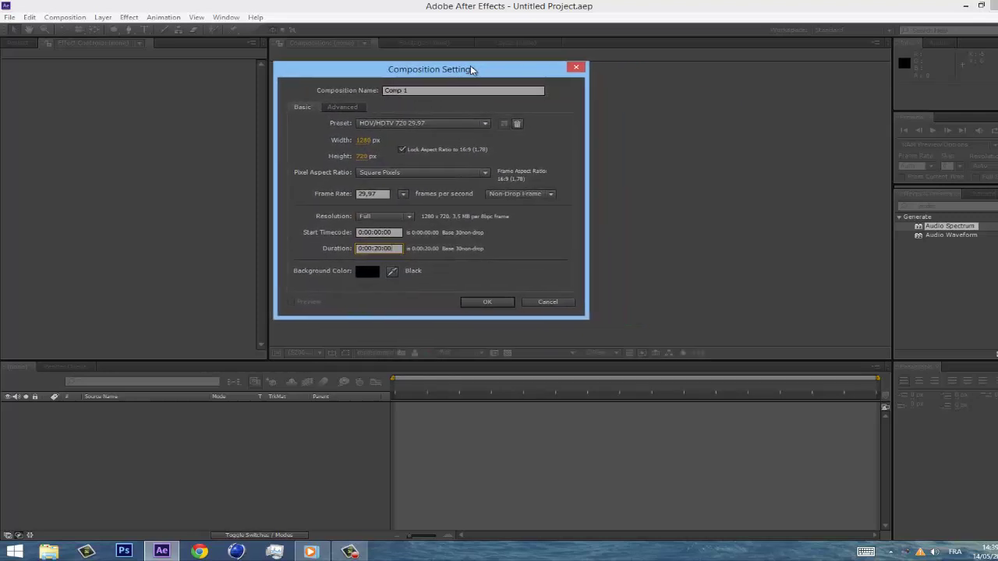
{"action": "left_click", "coordinate": [487, 303]}
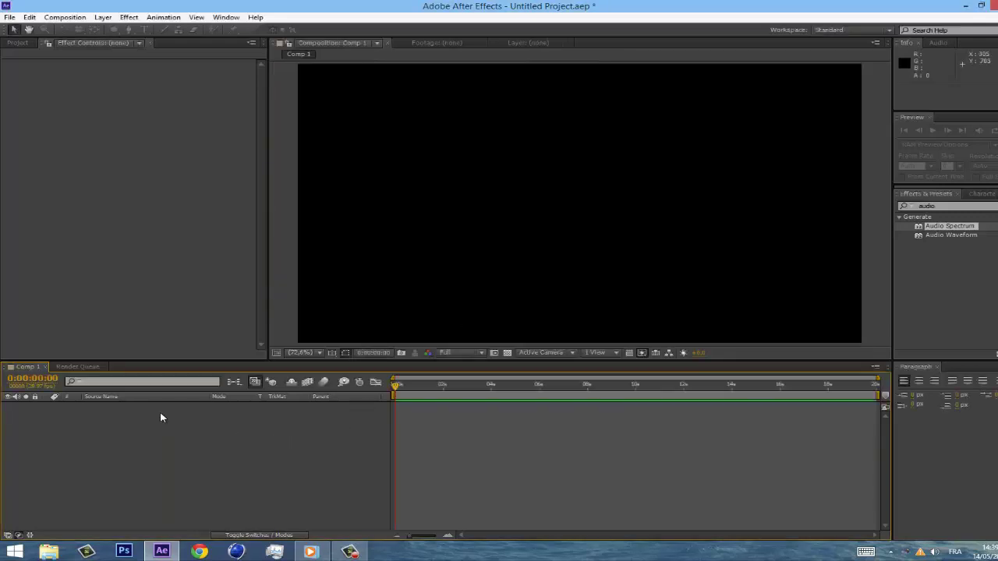
Add a black 1280 x 720 px solid layer named BG to the composition
{"action": "right_click", "coordinate": [175, 441]}
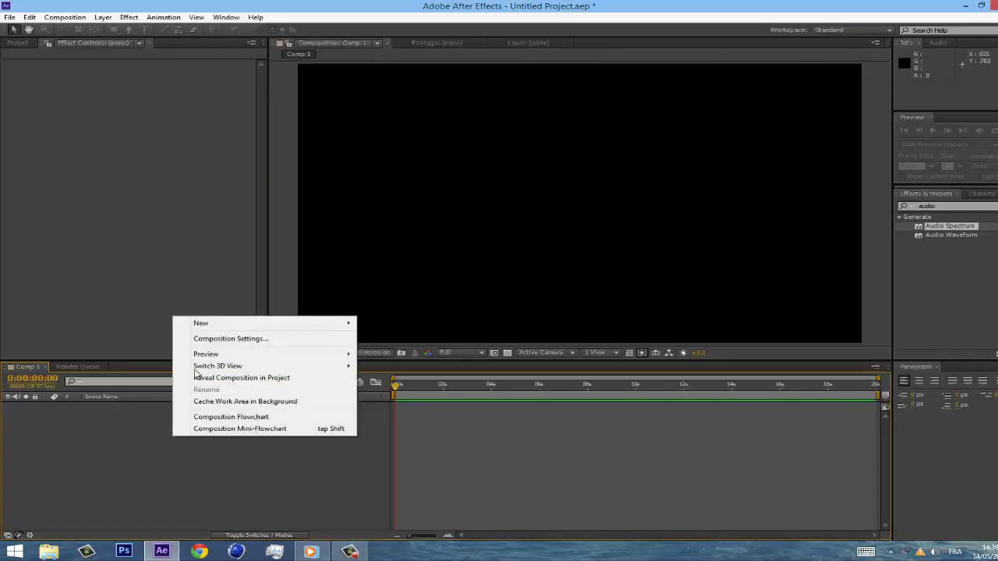
{"action": "mouse_move", "coordinate": [206, 329]}
{"action": "left_click", "coordinate": [381, 351]}
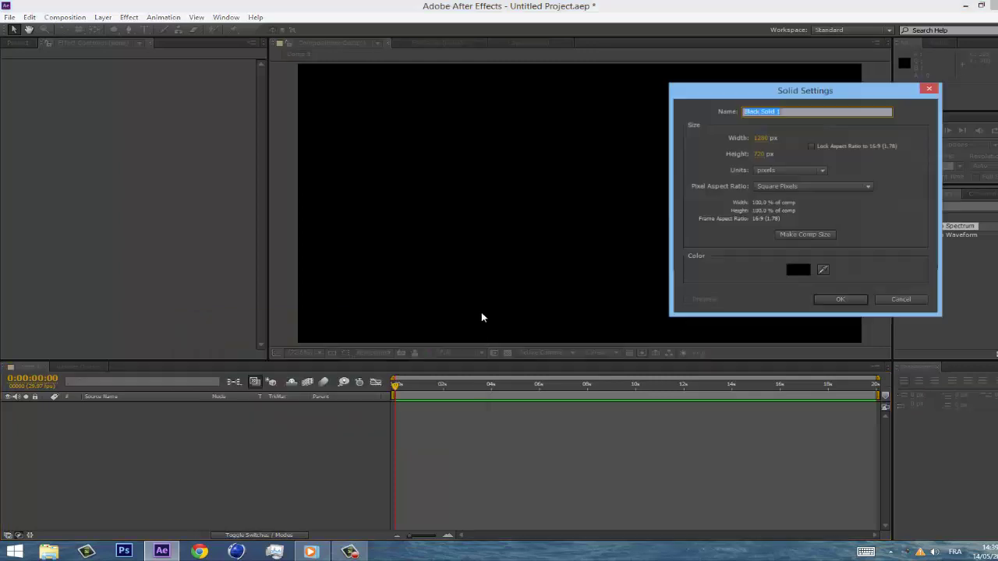
{"action": "type", "text": "BG"}
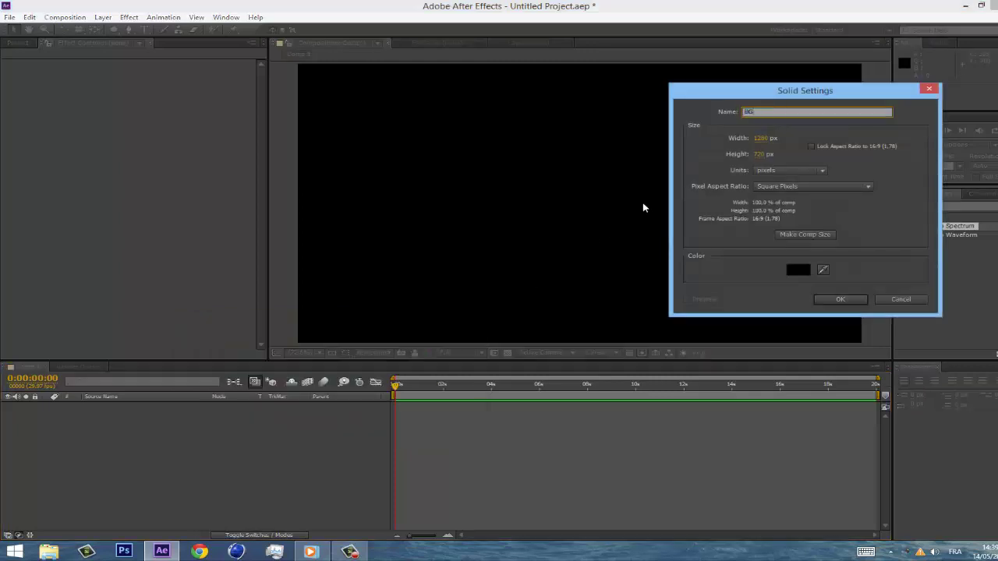
{"action": "left_click", "coordinate": [839, 303]}
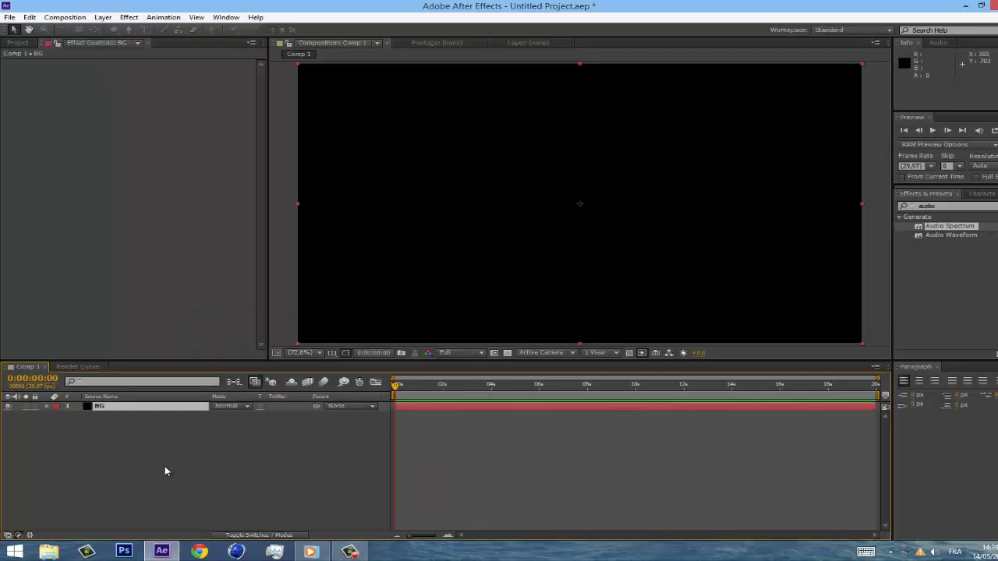
Add a second black 1280 x 720 px solid named AUDIO above the BG layer
{"action": "right_click", "coordinate": [164, 465]}
{"action": "mouse_move", "coordinate": [234, 353]}
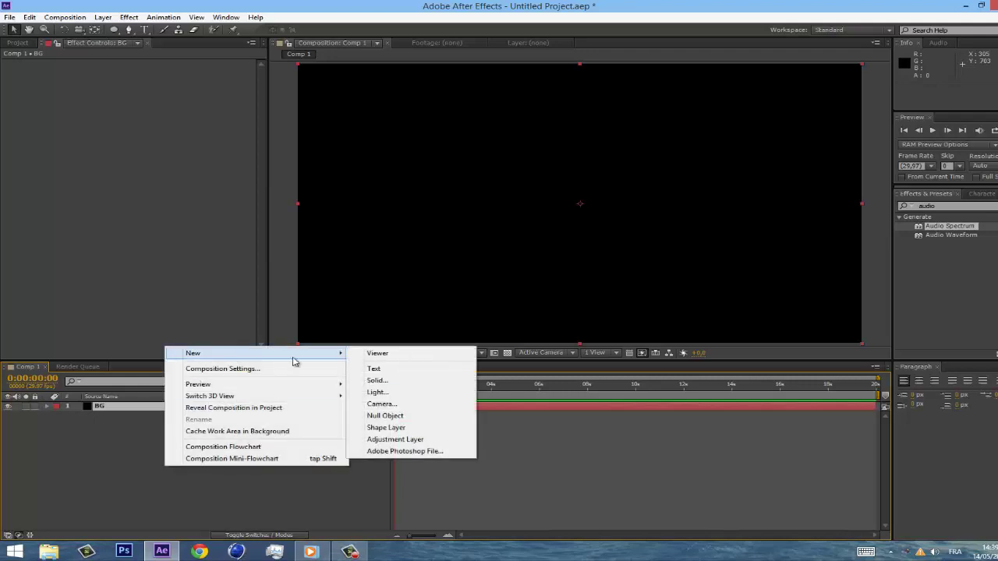
{"action": "left_click", "coordinate": [388, 386]}
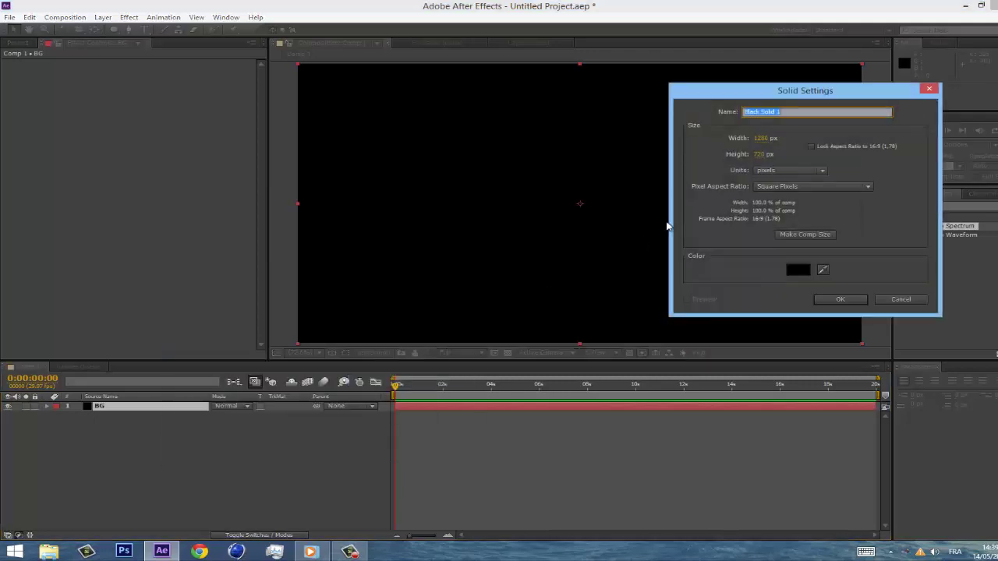
{"action": "type", "text": "AUDIO"}
{"action": "left_click", "coordinate": [833, 303]}
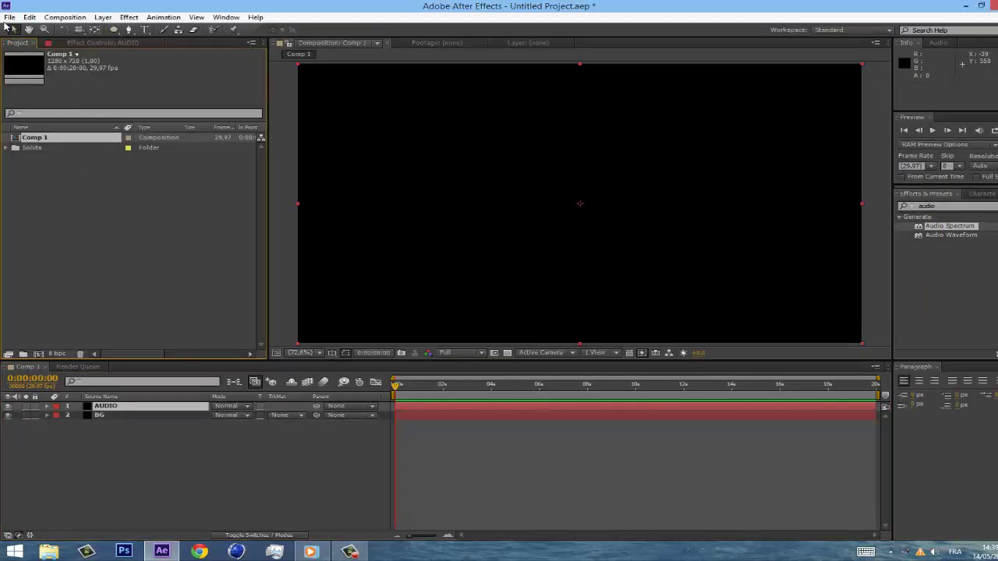
Import the "Break The House" MP3 from the Music de fond folder as footage
{"action": "left_click", "coordinate": [9, 17]}
{"action": "mouse_move", "coordinate": [130, 157]}
{"action": "left_click", "coordinate": [218, 155]}
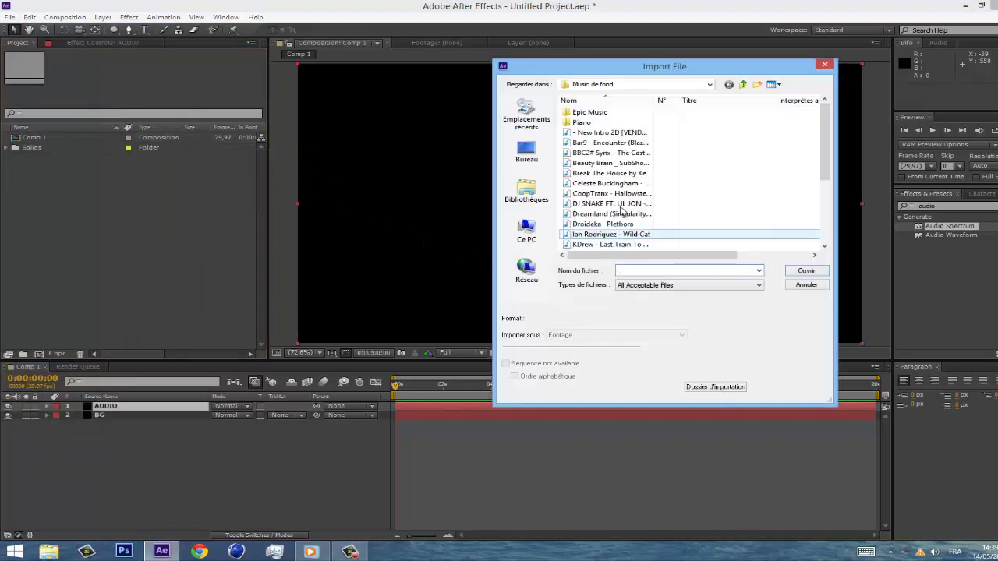
{"action": "left_click", "coordinate": [613, 204]}
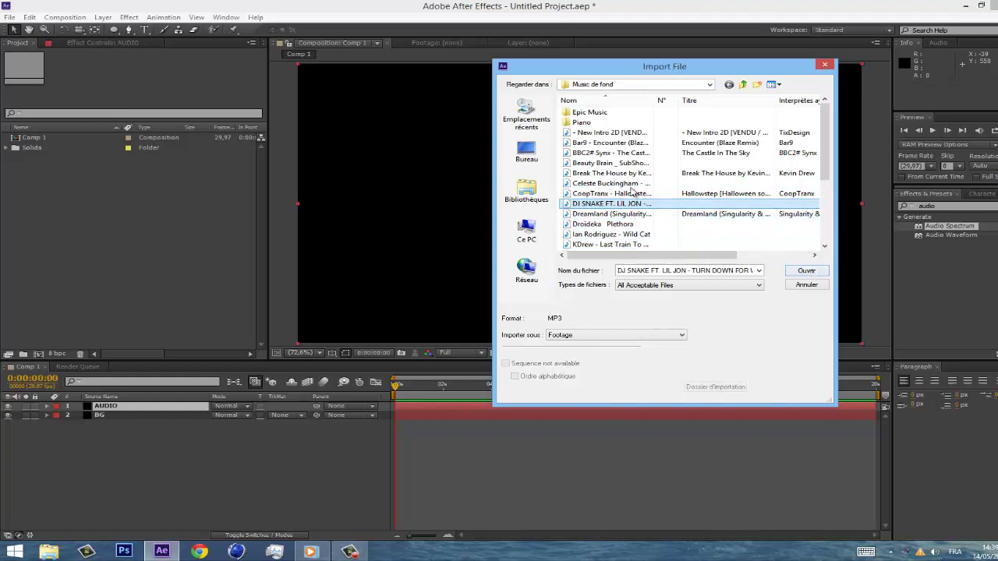
{"action": "left_click", "coordinate": [647, 174]}
{"action": "left_click", "coordinate": [811, 270]}
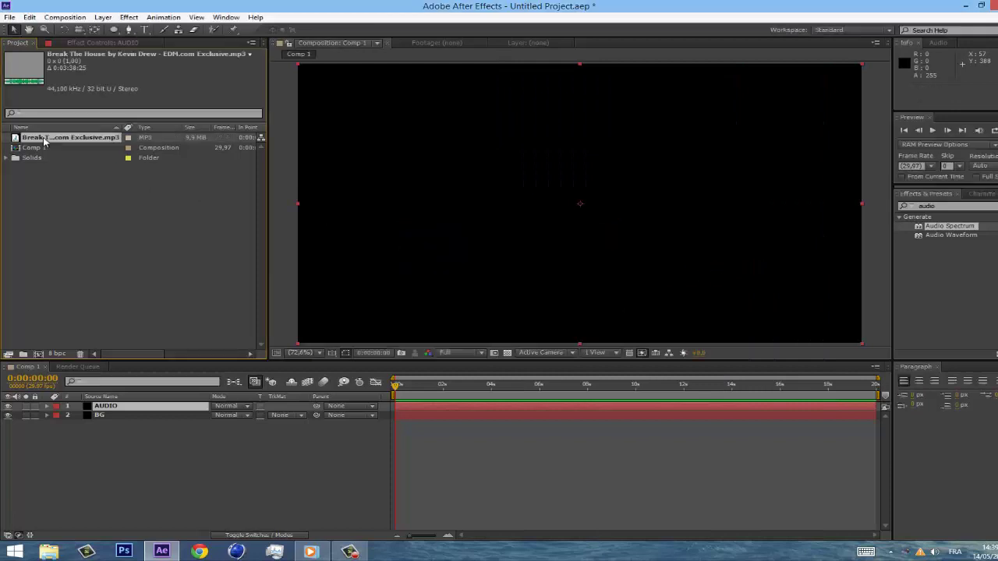
Place the imported song in the timeline beneath the BG layer and reveal its audio waveform
{"action": "left_click_drag", "start_coordinate": [44, 140], "coordinate": [154, 413]}
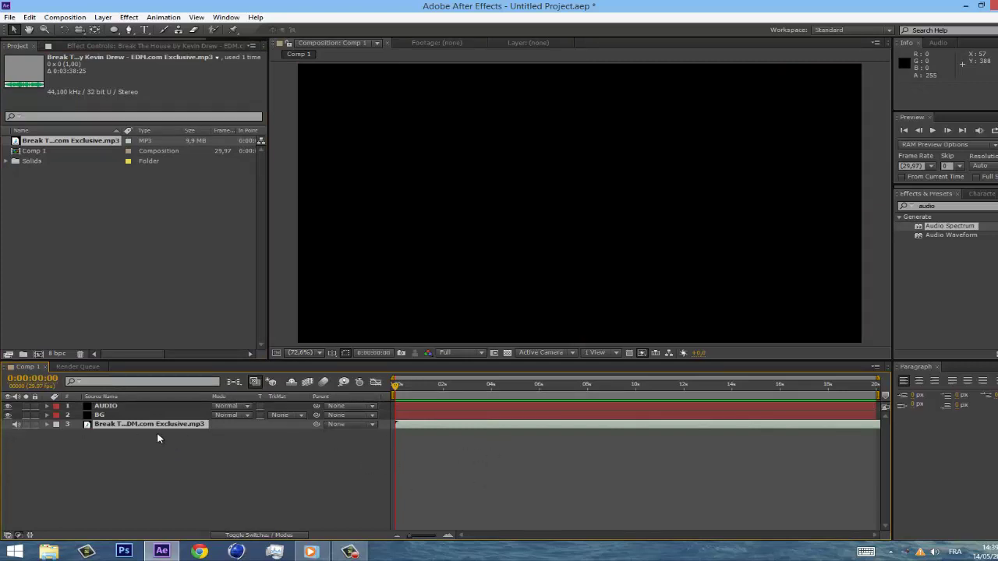
{"action": "key", "text": "l"}
{"action": "key", "text": "l"}
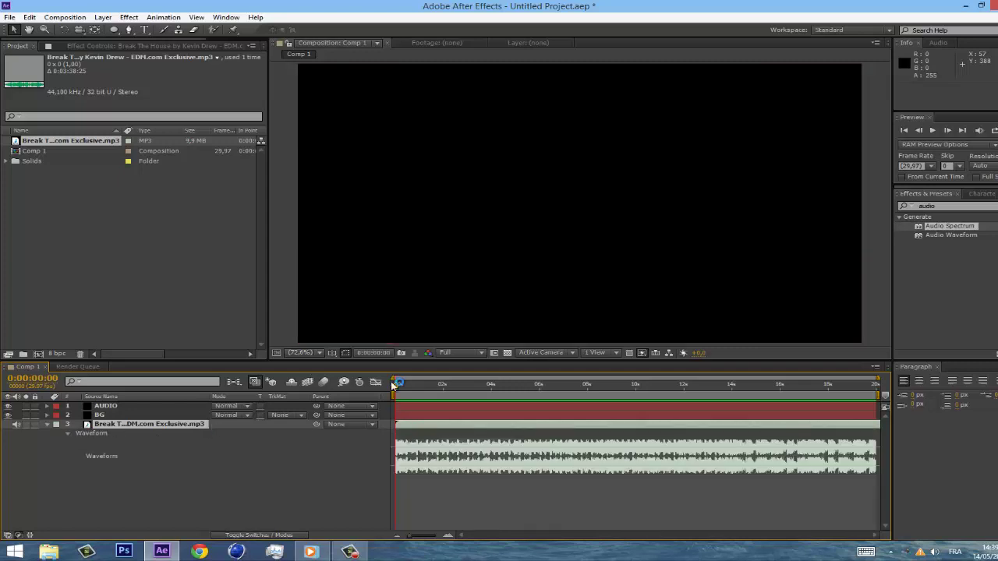
Run a RAM preview of the composition from the start to listen to the song, and stop it
{"action": "mouse_move", "coordinate": [394, 384]}
{"action": "left_mouse_down"}
{"action": "mouse_move", "coordinate": [397, 394]}
{"action": "mouse_move", "coordinate": [433, 394]}
{"action": "mouse_move", "coordinate": [394, 399]}
{"action": "left_mouse_up"}
{"action": "key", "text": "KP_0"}
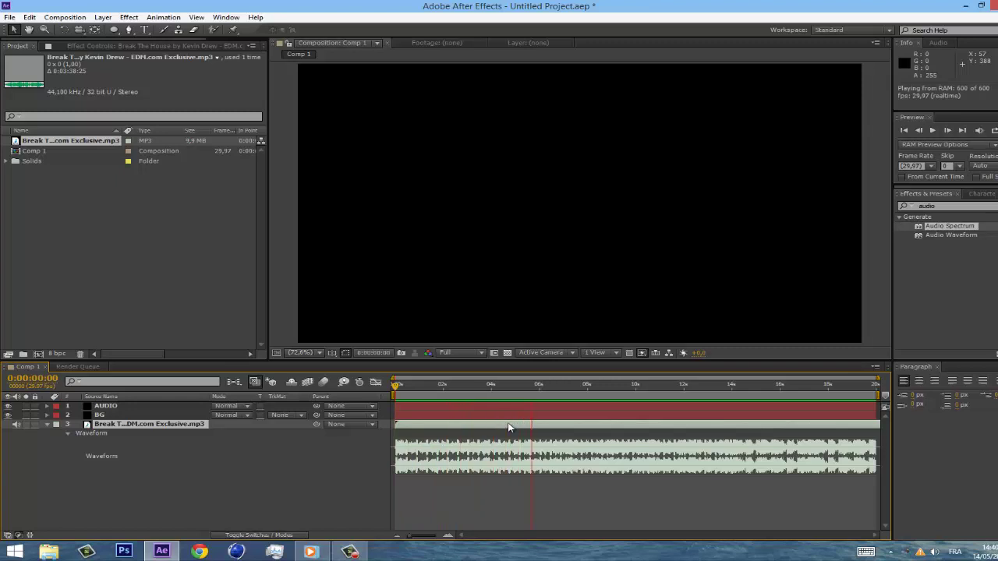
{"action": "key", "text": "space"}
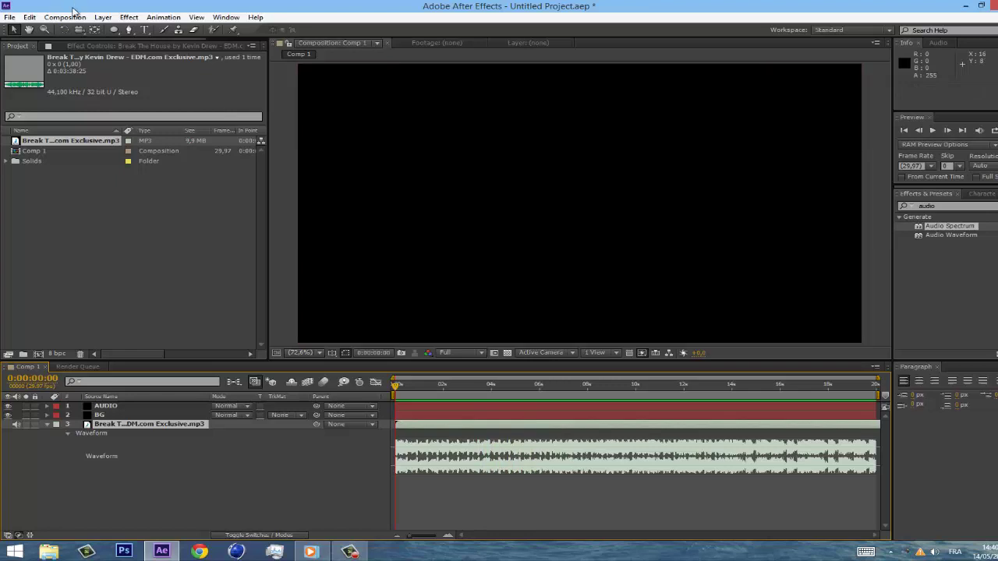
{"action": "left_click", "coordinate": [65, 18]}
{"action": "left_click", "coordinate": [69, 249]}
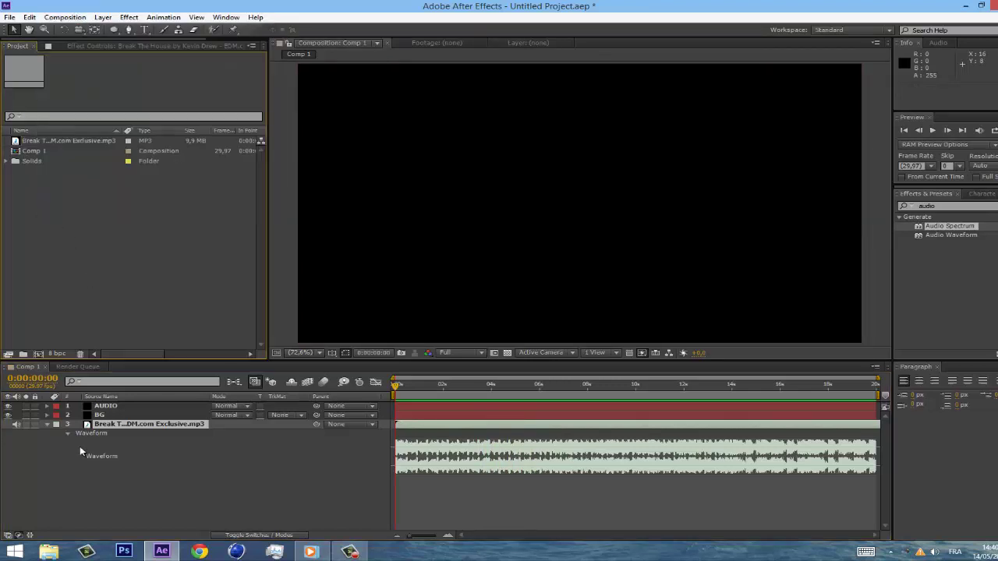
Search the effects for "audio" and apply Audio Spectrum to the AUDIO layer
{"action": "left_click", "coordinate": [101, 407]}
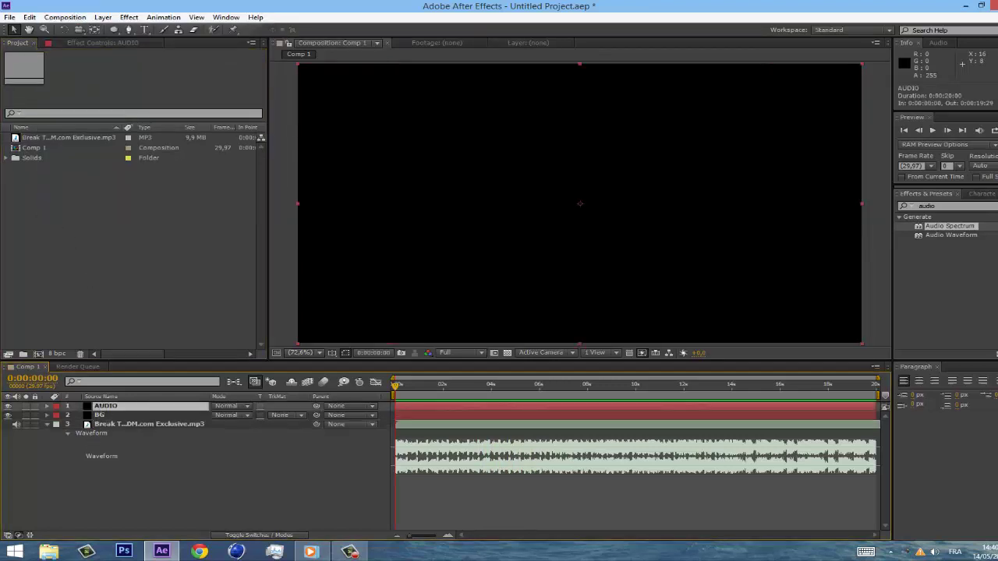
{"action": "left_click", "coordinate": [81, 43]}
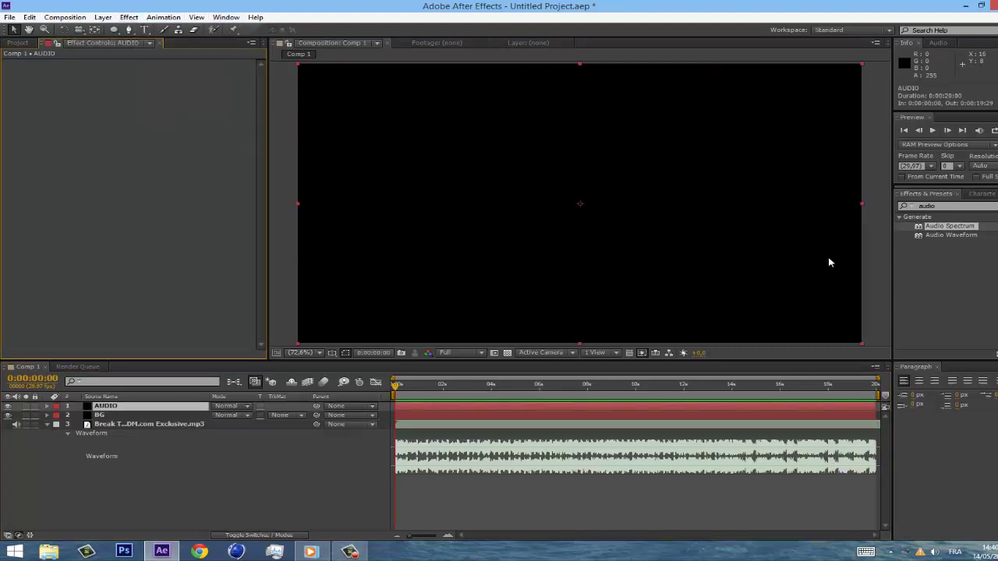
{"action": "double_click", "coordinate": [944, 203]}
{"action": "key", "text": "BackSpace"}
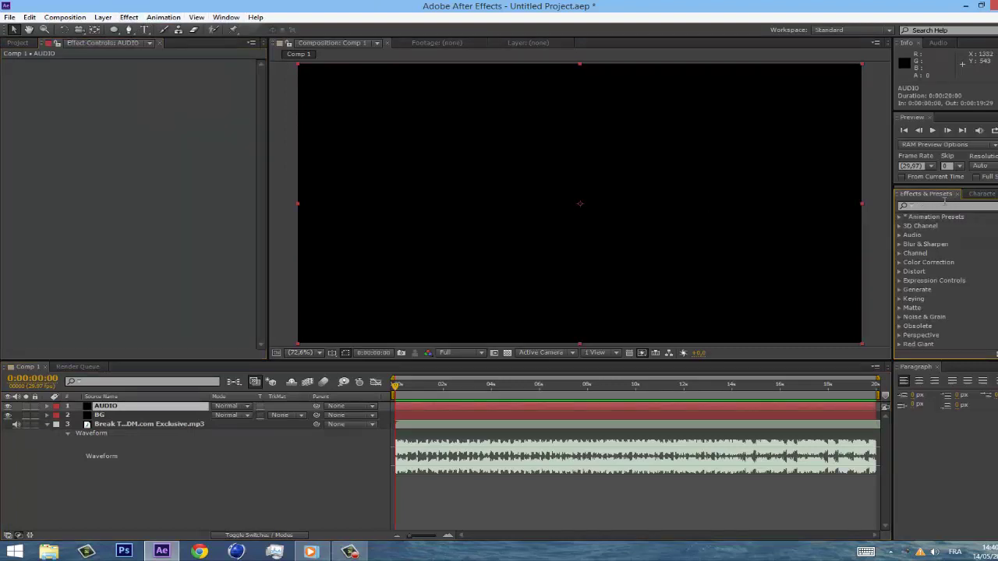
{"action": "type", "text": "audio"}
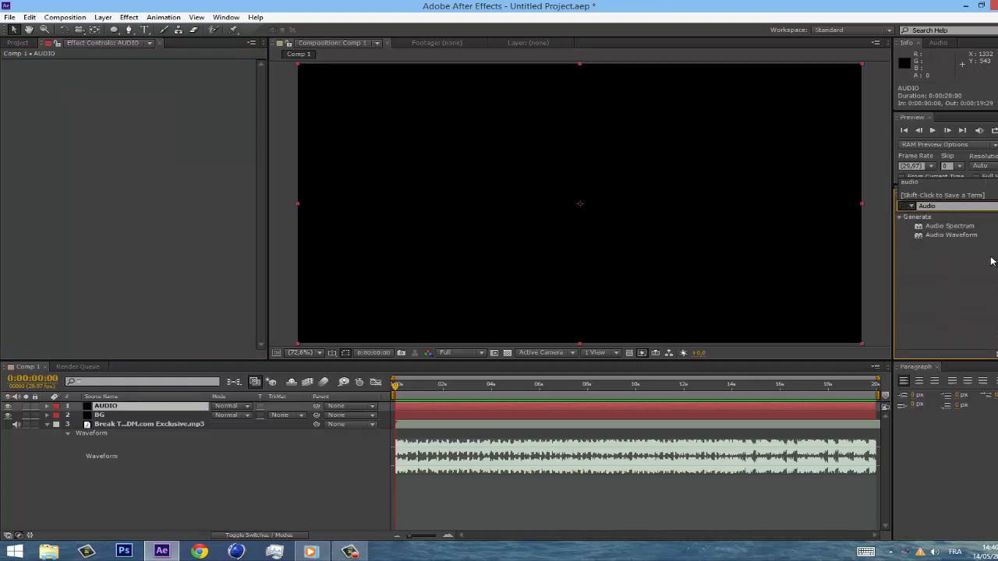
{"action": "left_click_drag", "start_coordinate": [948, 226], "coordinate": [152, 405]}
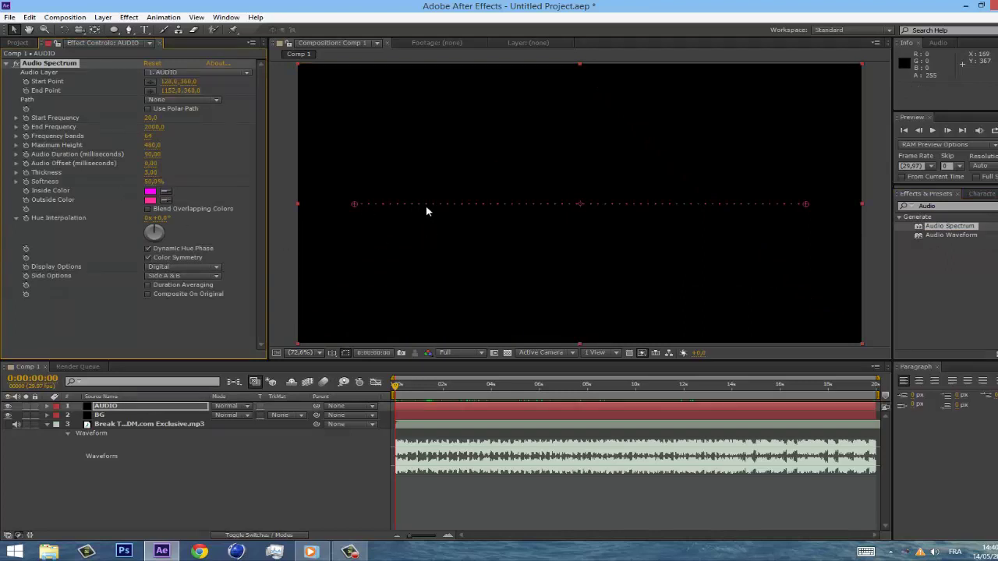
Set both the inside and outside colors of the Audio Spectrum effect to white
{"action": "left_click", "coordinate": [149, 193]}
{"action": "left_click", "coordinate": [595, 252]}
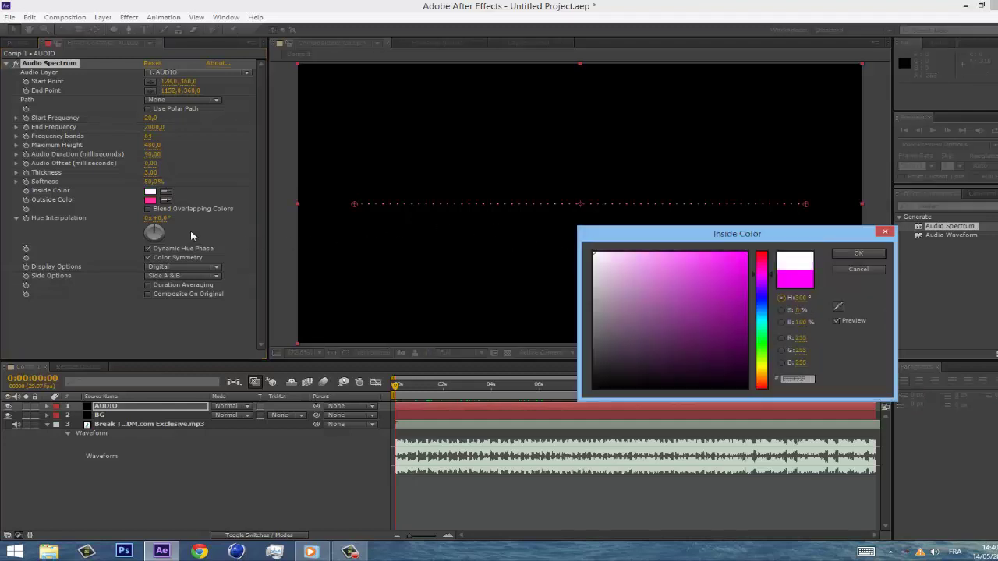
{"action": "key", "text": "Return"}
{"action": "left_click", "coordinate": [149, 199]}
{"action": "left_click_drag", "start_coordinate": [613, 283], "coordinate": [520, 236]}
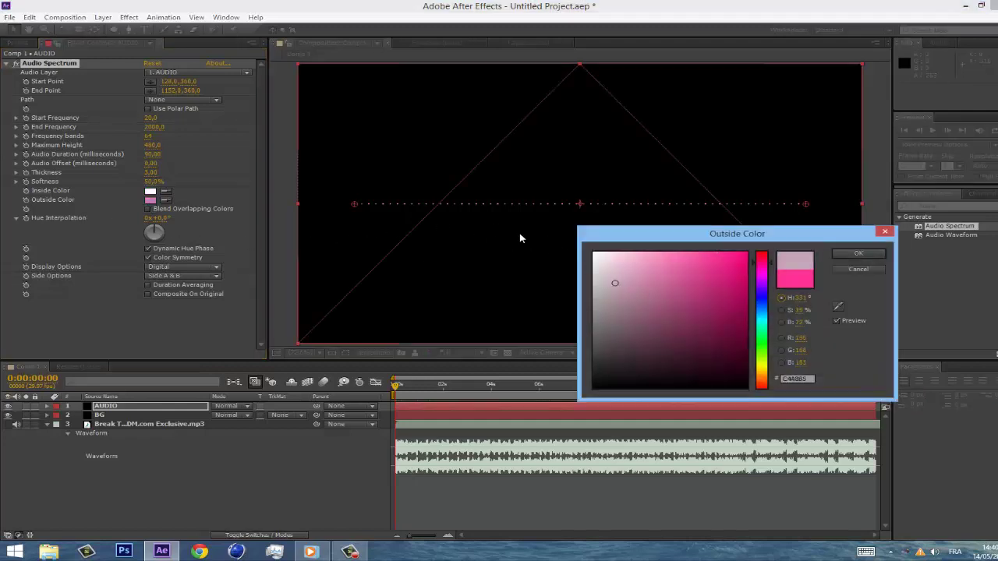
{"action": "key", "text": "Return"}
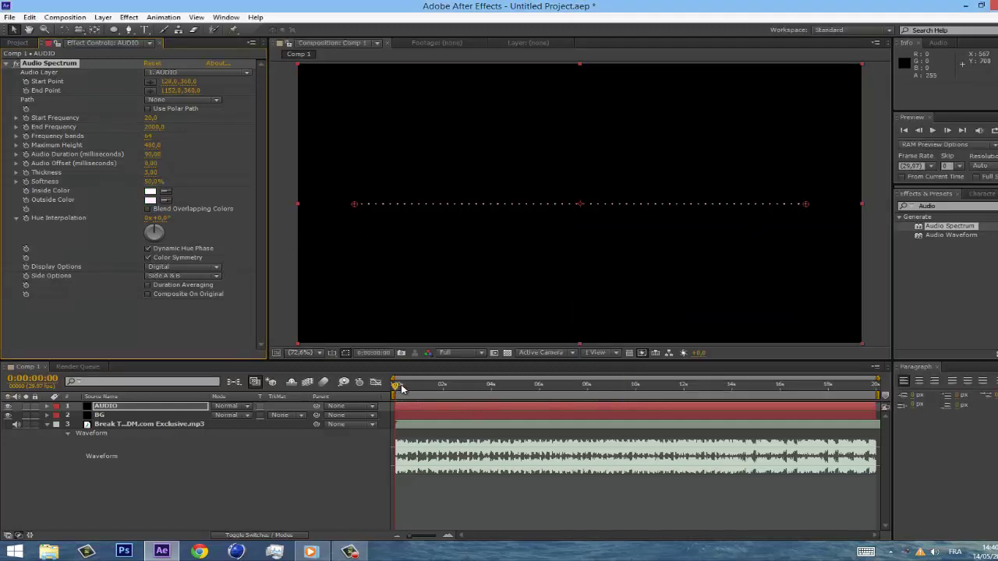
Move the current time to 0:00:00:11 and set the Audio Spectrum's audio layer to the Break The House MP3 track
{"action": "mouse_move", "coordinate": [401, 388]}
{"action": "left_mouse_down"}
{"action": "mouse_move", "coordinate": [701, 392]}
{"action": "mouse_move", "coordinate": [418, 404]}
{"action": "mouse_move", "coordinate": [426, 396]}
{"action": "mouse_move", "coordinate": [403, 390]}
{"action": "left_mouse_up"}
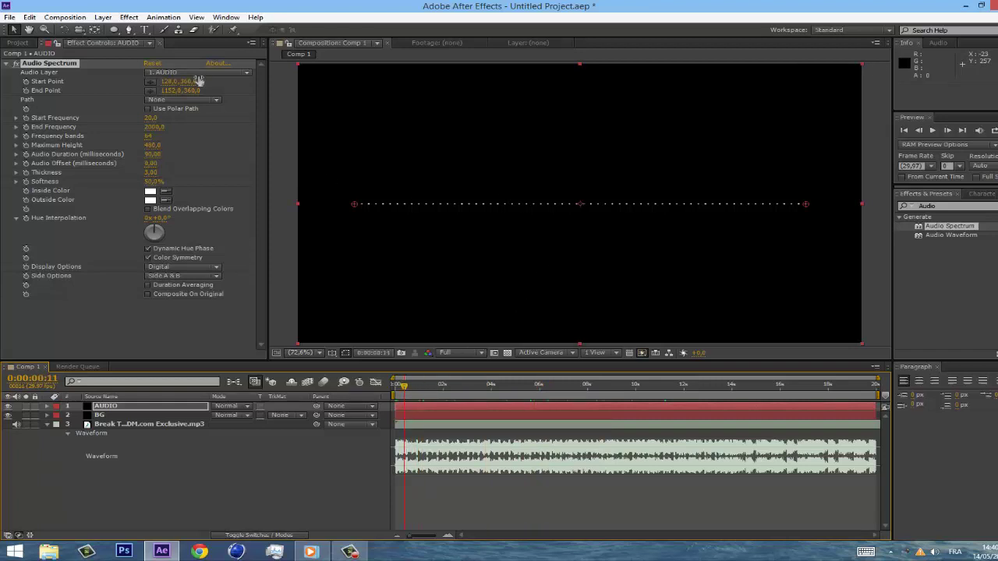
{"action": "left_click", "coordinate": [9, 81]}
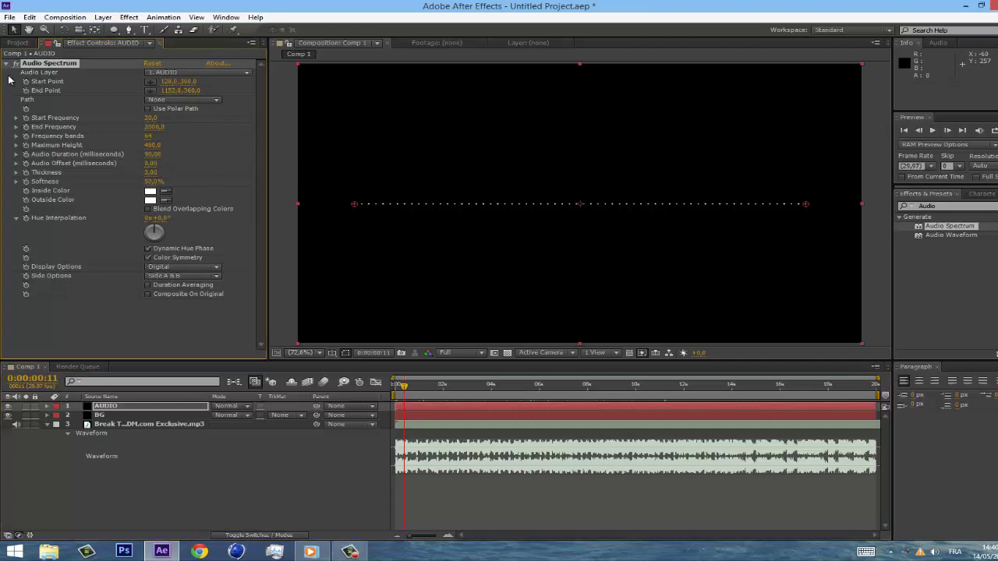
{"action": "left_click", "coordinate": [190, 73]}
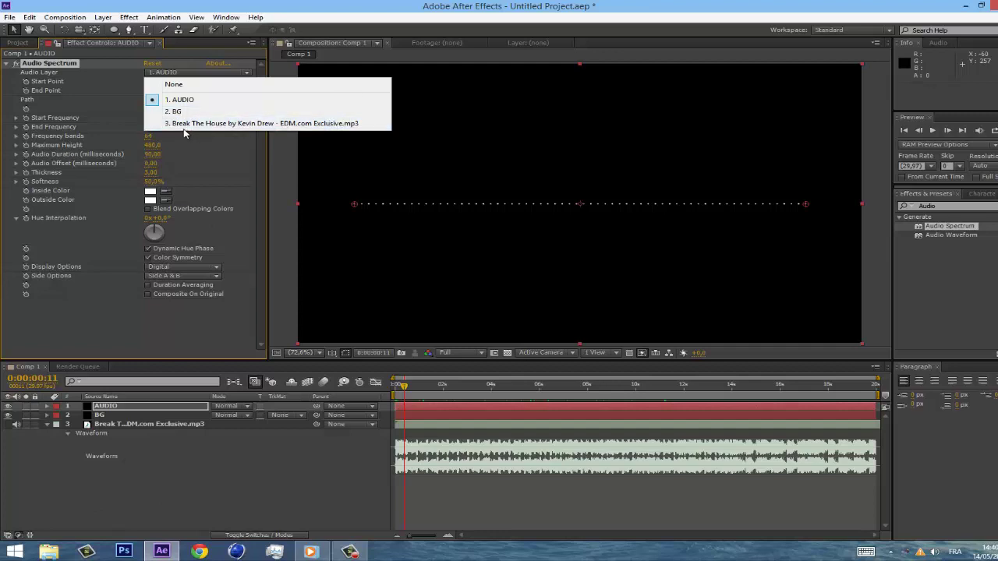
{"action": "left_click", "coordinate": [284, 124]}
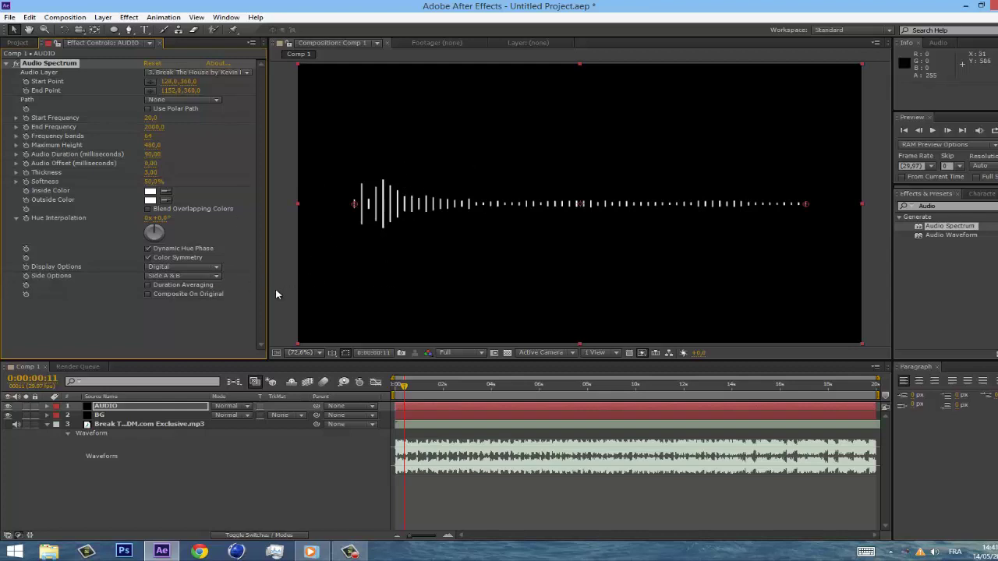
Try Side B for the spectrum's side options and switch them to Side A
{"action": "left_click", "coordinate": [181, 277]}
{"action": "left_click", "coordinate": [185, 294]}
{"action": "left_click", "coordinate": [210, 277]}
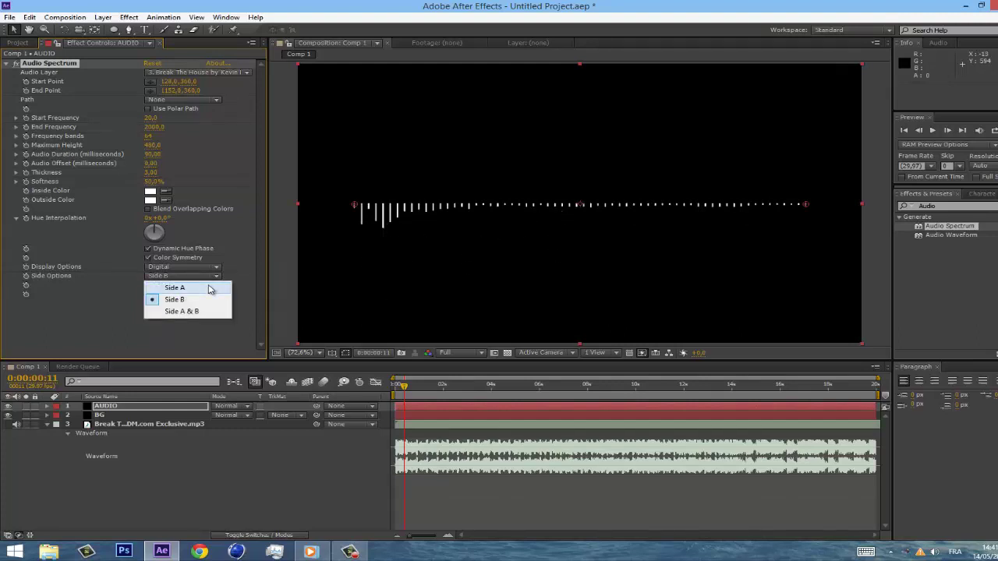
{"action": "left_click", "coordinate": [185, 285]}
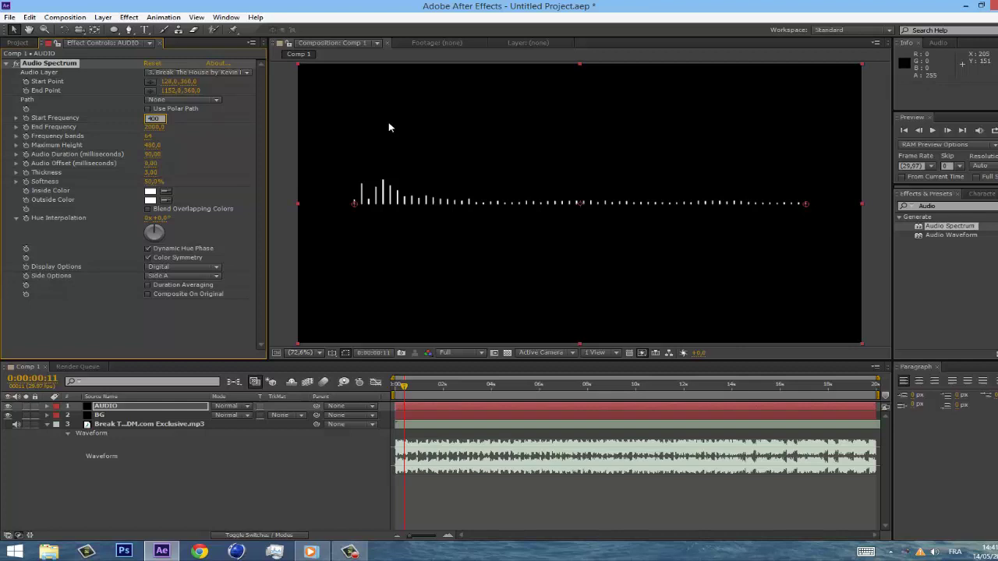
Set the spectrum's start frequency to 400, its end frequency to 800 and its frequency bands to 160
{"action": "key", "text": "Tab"}
{"action": "type", "text": "800"}
{"action": "key", "text": "Return"}
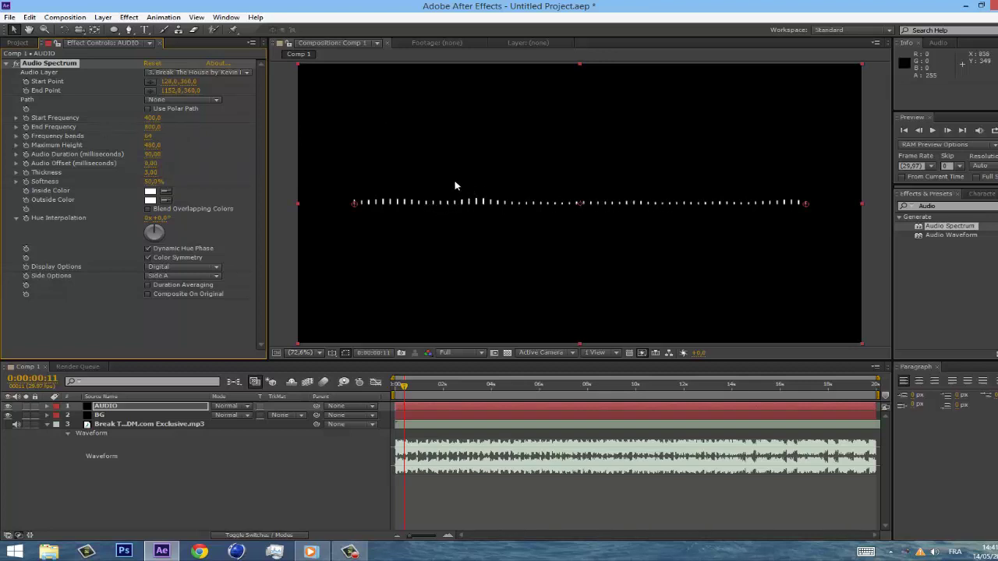
{"action": "left_click", "coordinate": [144, 141]}
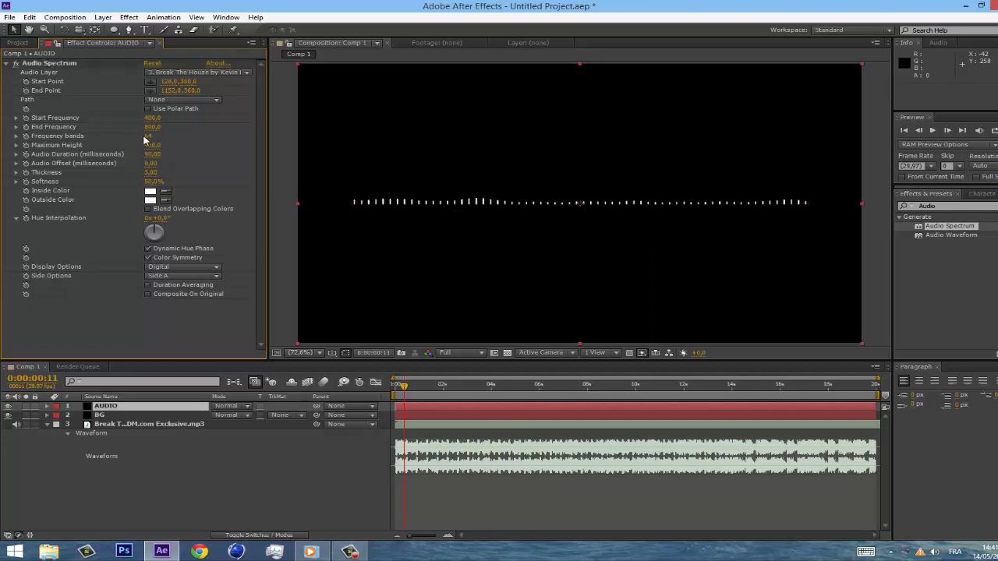
{"action": "left_click", "coordinate": [145, 138]}
{"action": "type", "text": "160"}
{"action": "key", "text": "Return"}
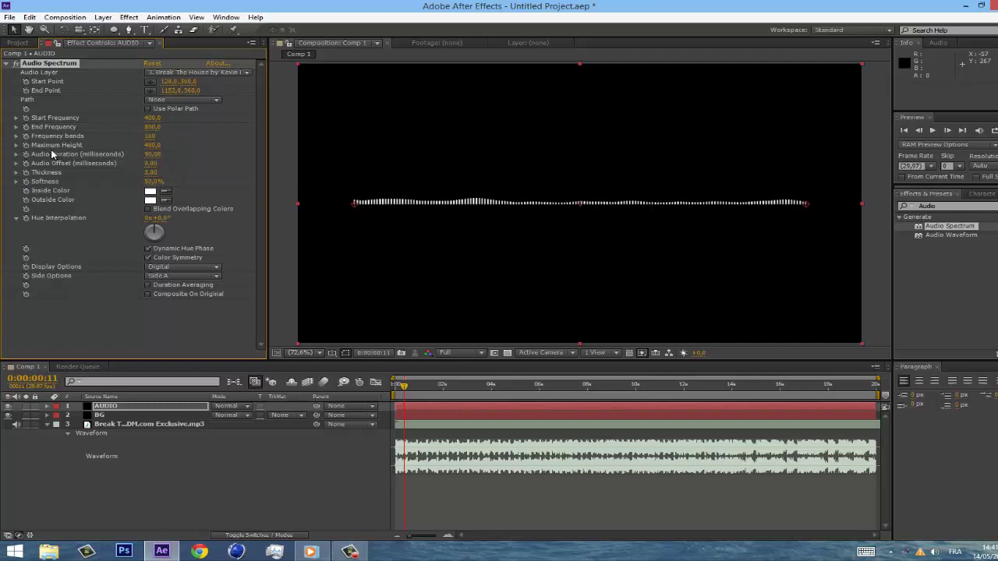
Set the spectrum's maximum height to 3000
{"action": "left_click", "coordinate": [153, 155]}
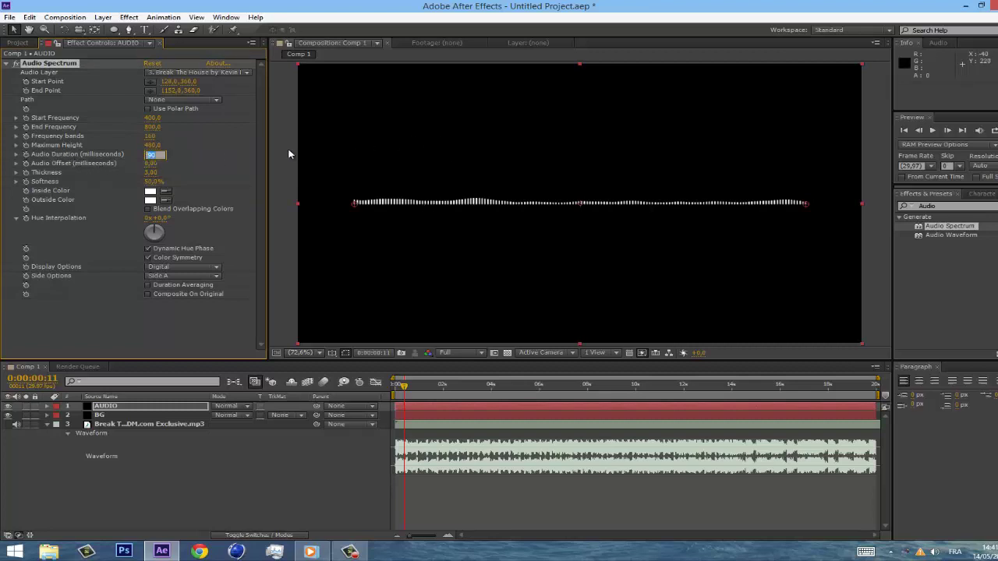
{"action": "left_click", "coordinate": [154, 146]}
{"action": "type", "text": "3000"}
{"action": "key", "text": "Return"}
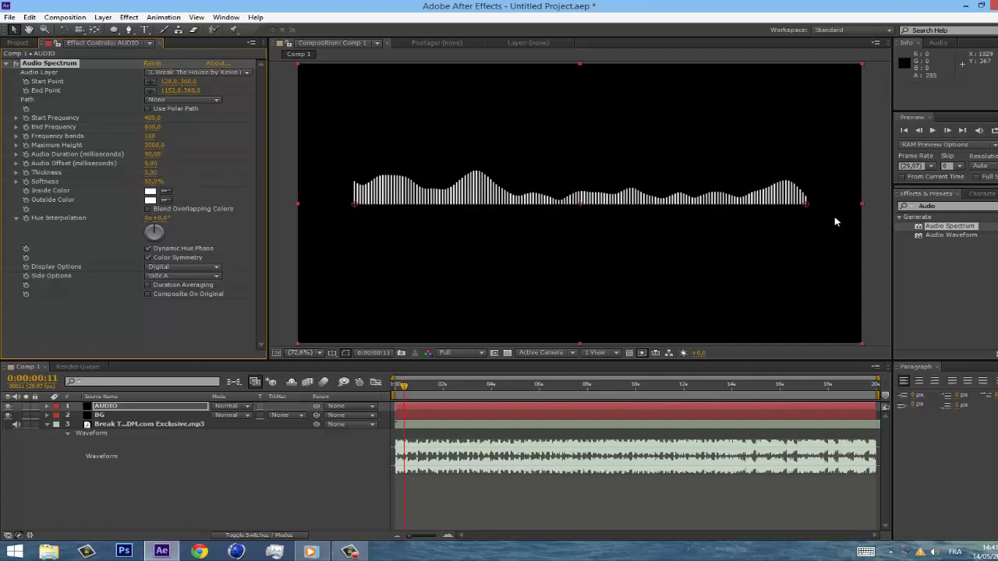
{"action": "left_click", "coordinate": [807, 206]}
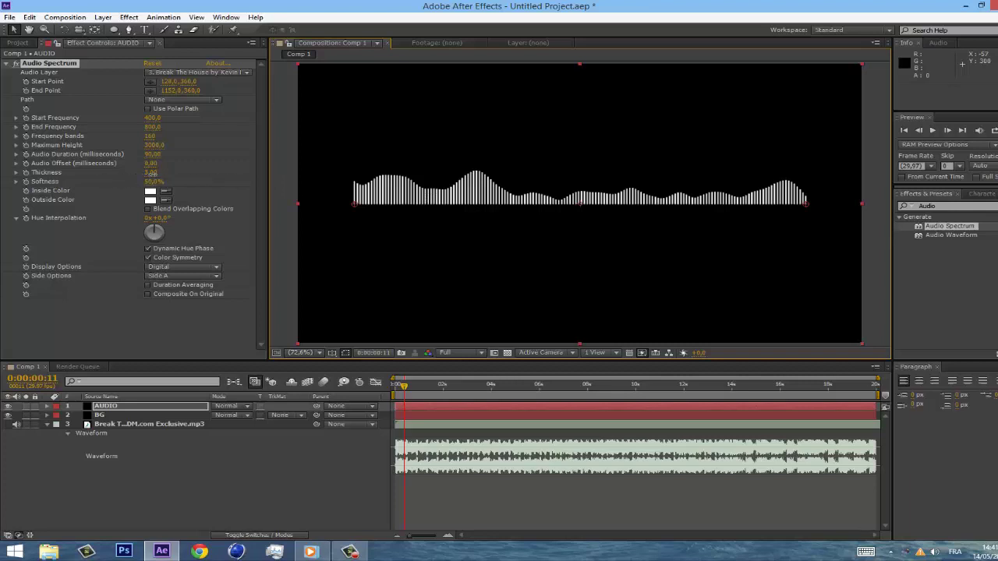
Set the spectrum's thickness to 3 and its softness to 0%
{"action": "left_click", "coordinate": [153, 173]}
{"action": "type", "text": "3"}
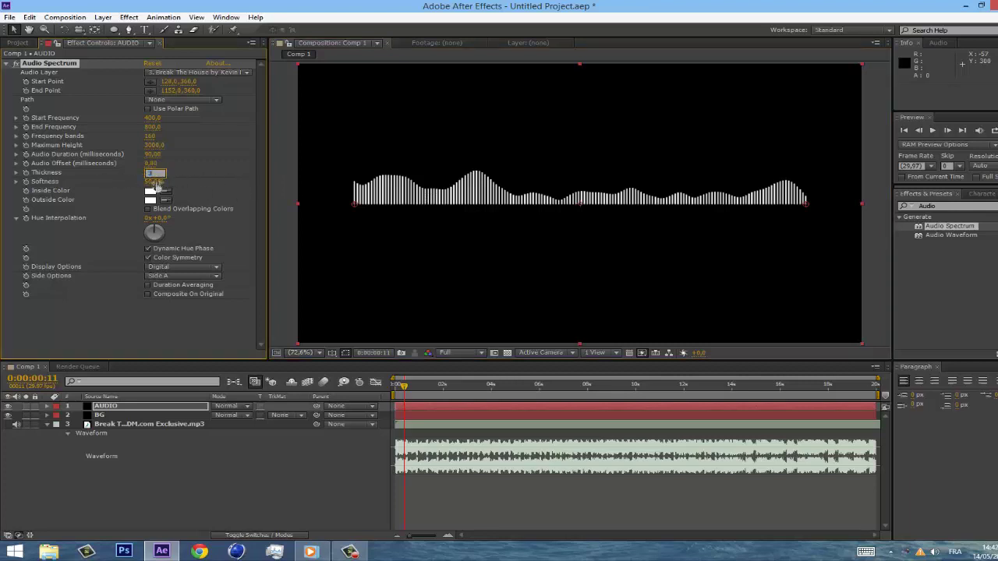
{"action": "key", "text": "Return"}
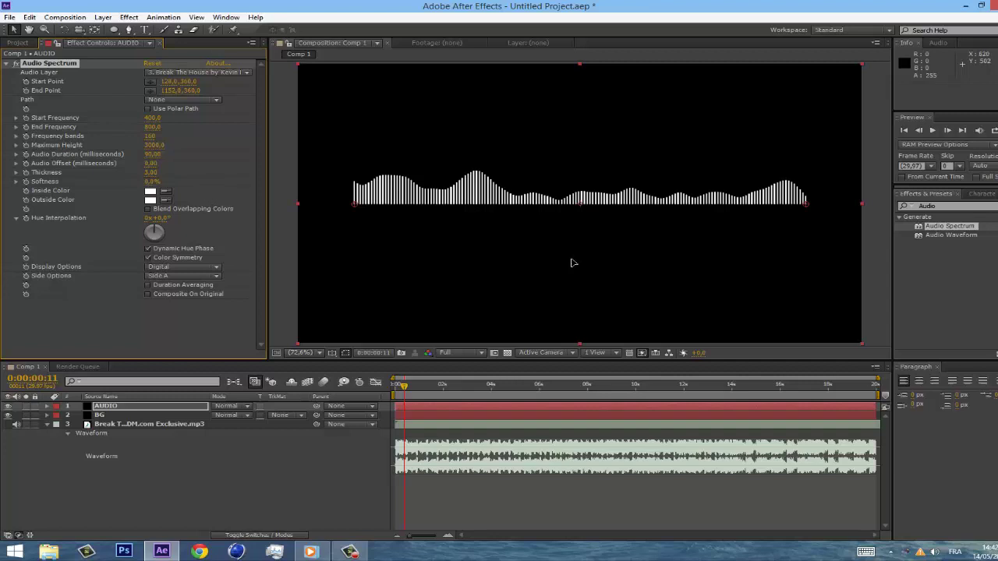
{"action": "left_click", "coordinate": [748, 204]}
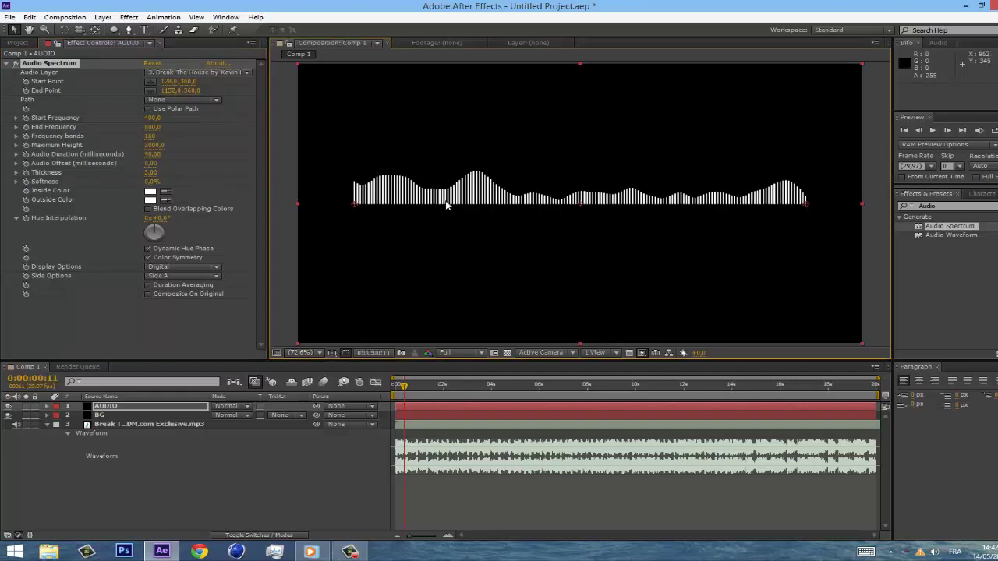
Stretch the spectrum across the full frame, with its start point at about 0, 362 and end point at about 1279, 360, and return to the first frame
{"action": "left_click_drag", "start_coordinate": [355, 205], "coordinate": [298, 207]}
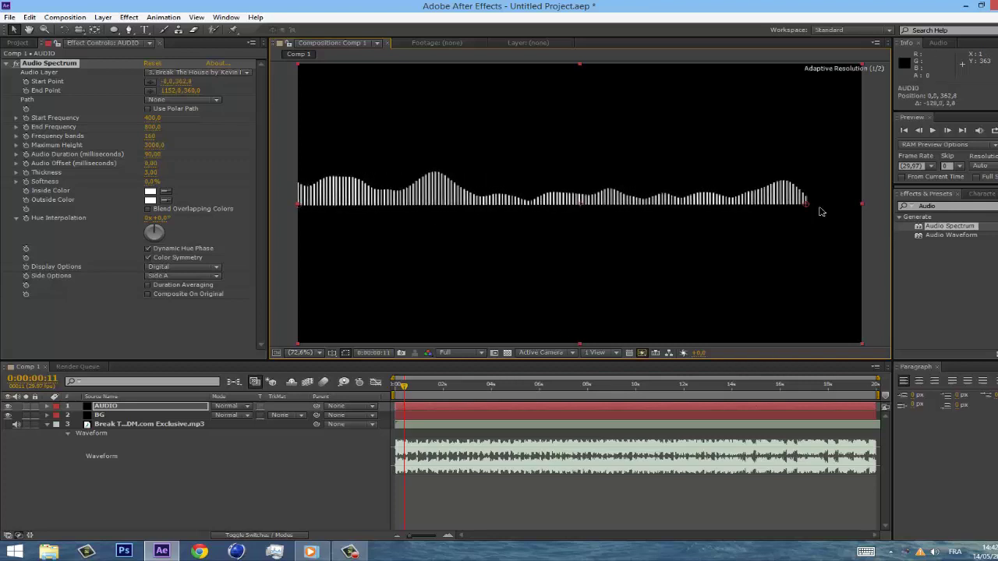
{"action": "left_click_drag", "start_coordinate": [807, 206], "coordinate": [860, 206]}
{"action": "left_click", "coordinate": [876, 206]}
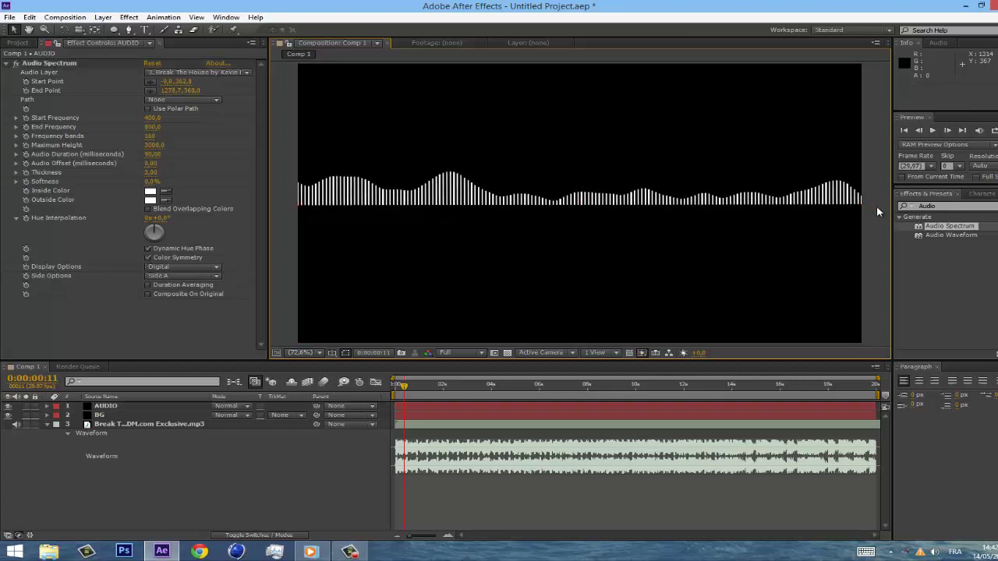
{"action": "mouse_move", "coordinate": [416, 389]}
{"action": "left_mouse_down"}
{"action": "mouse_move", "coordinate": [537, 405]}
{"action": "mouse_move", "coordinate": [576, 392]}
{"action": "mouse_move", "coordinate": [396, 386]}
{"action": "left_mouse_up"}
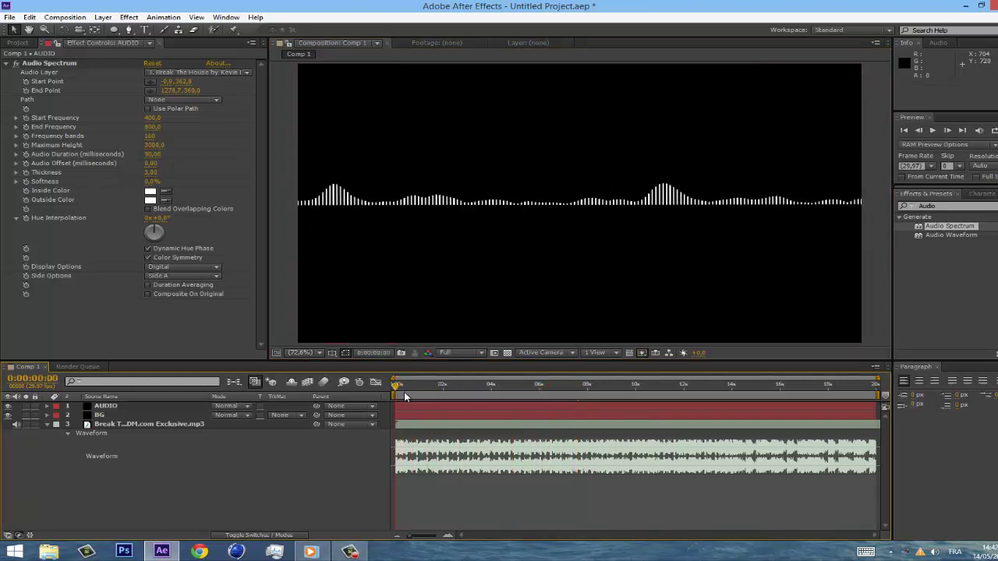
Switch to the sample video in the media player to examine its circular spectrum, and return to After Effects
{"action": "left_click", "coordinate": [327, 552]}
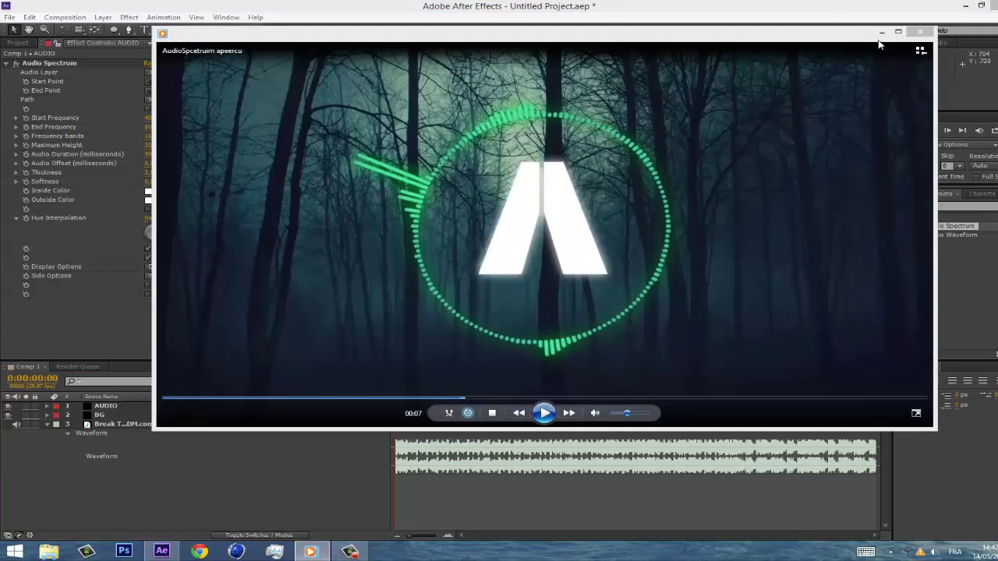
{"action": "left_click", "coordinate": [881, 32]}
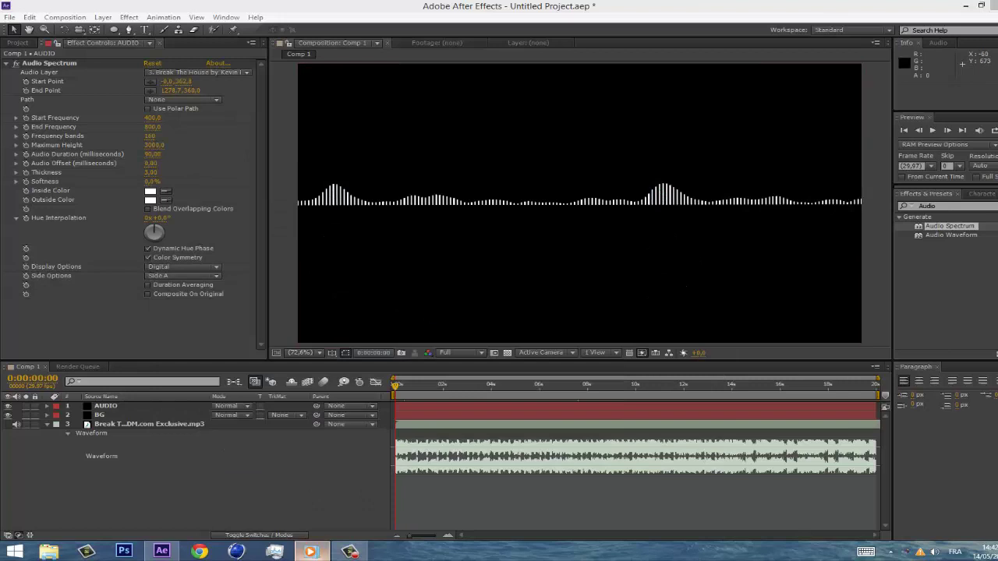
{"action": "left_click", "coordinate": [310, 552]}
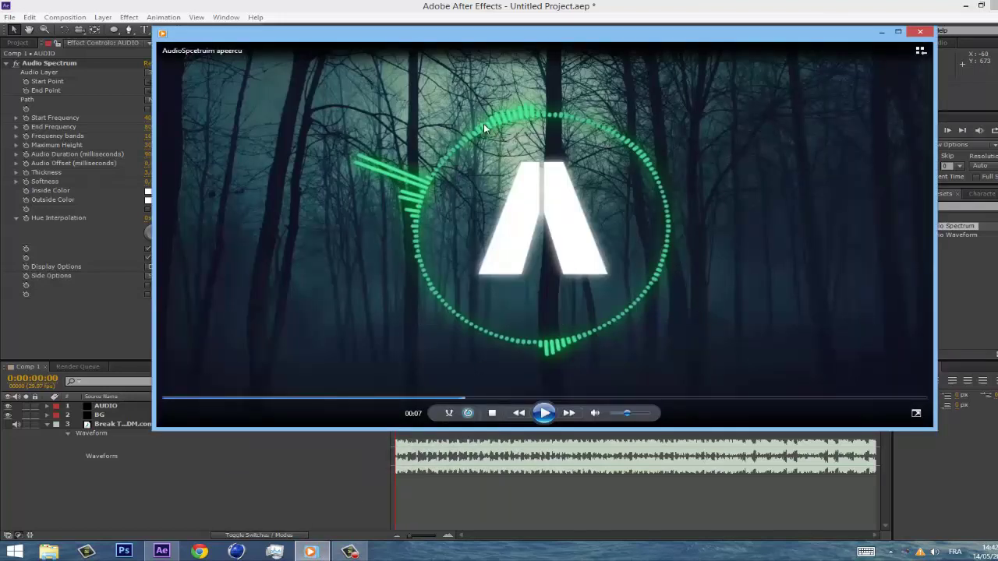
{"action": "left_click", "coordinate": [221, 513]}
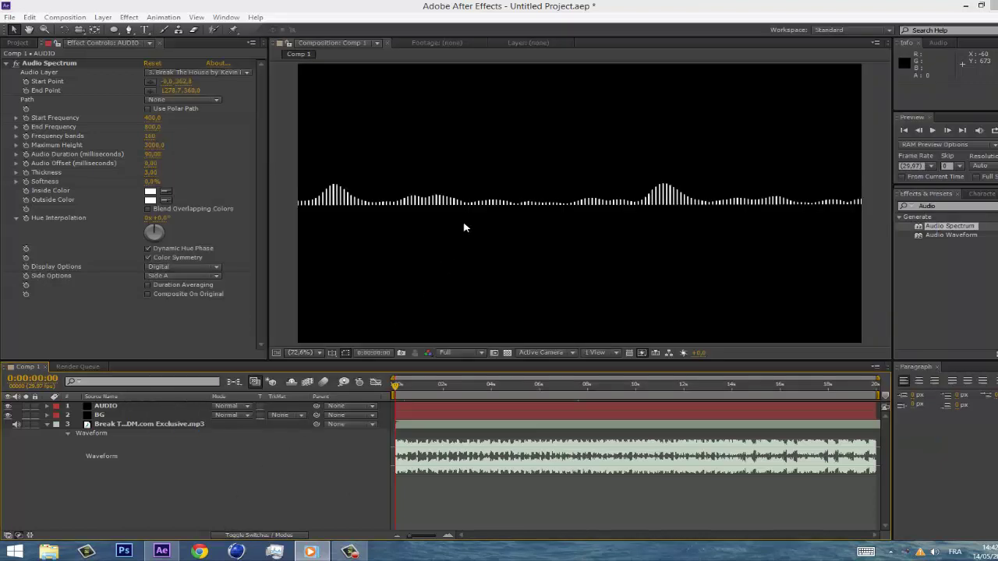
Draw an elliptical mask about 387 px tall near the centre of the AUDIO layer with the Ellipse tool
{"action": "left_click", "coordinate": [157, 407]}
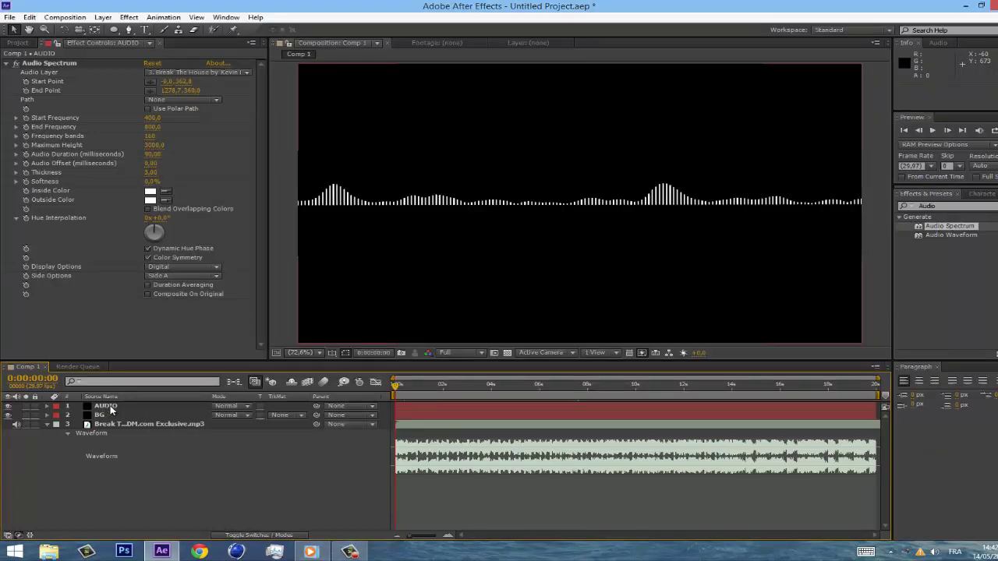
{"action": "left_click", "coordinate": [112, 408]}
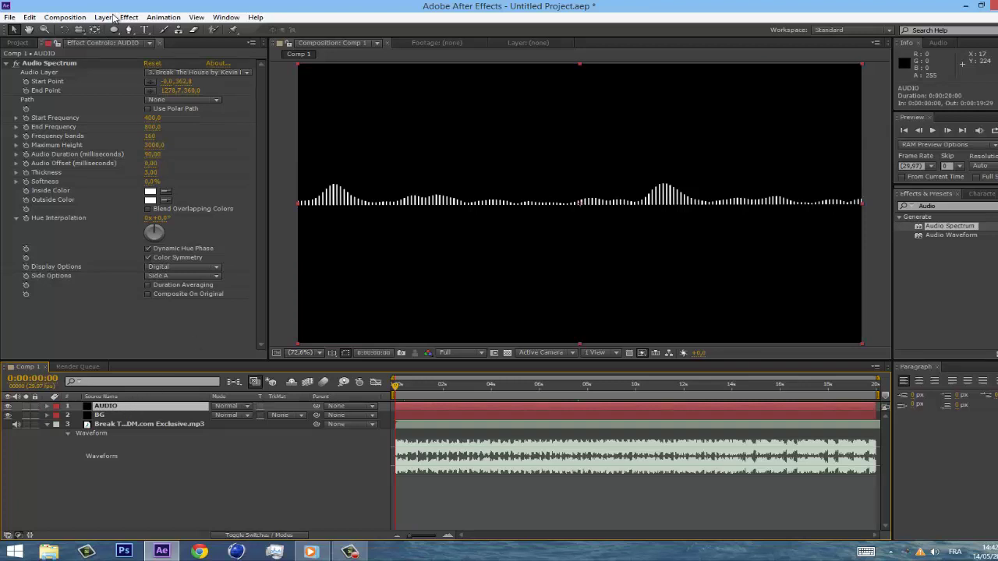
{"action": "left_click_drag", "start_coordinate": [125, 35], "coordinate": [149, 58]}
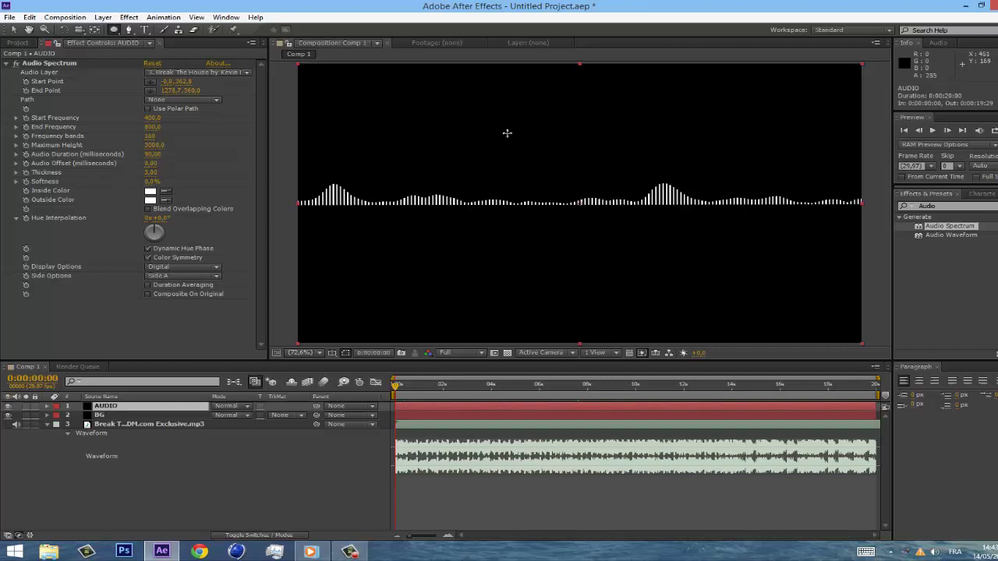
{"action": "left_click_drag", "start_coordinate": [503, 130], "coordinate": [688, 280]}
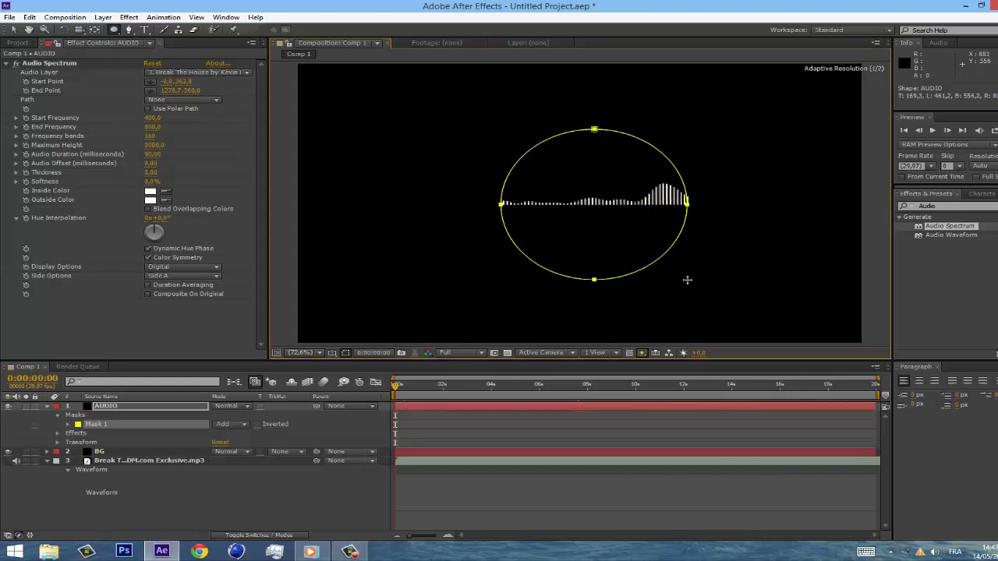
Move the AUDIO layer with its mask slightly up and to the left, to a position of about 594.6, 343.5
{"action": "left_click", "coordinate": [13, 29]}
{"action": "left_click", "coordinate": [669, 146]}
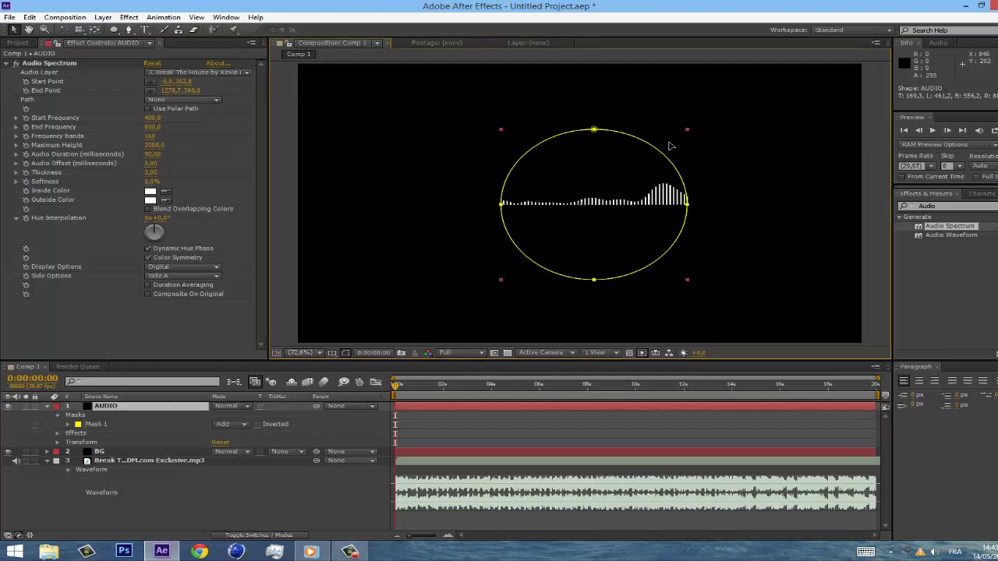
{"action": "left_click_drag", "start_coordinate": [667, 144], "coordinate": [643, 135]}
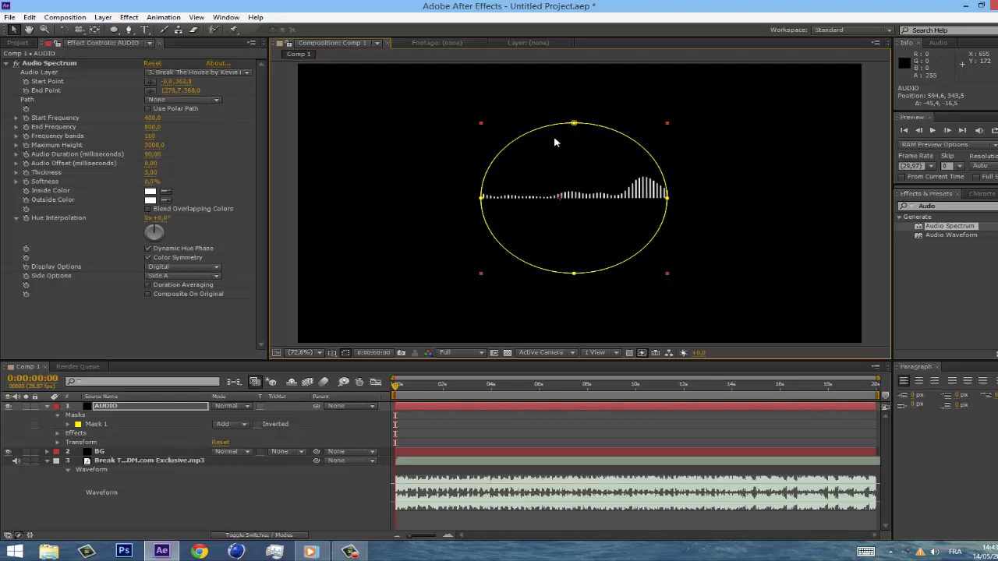
Set the Audio Spectrum's path to Mask 1 and its side options to Side B
{"action": "left_click", "coordinate": [55, 62]}
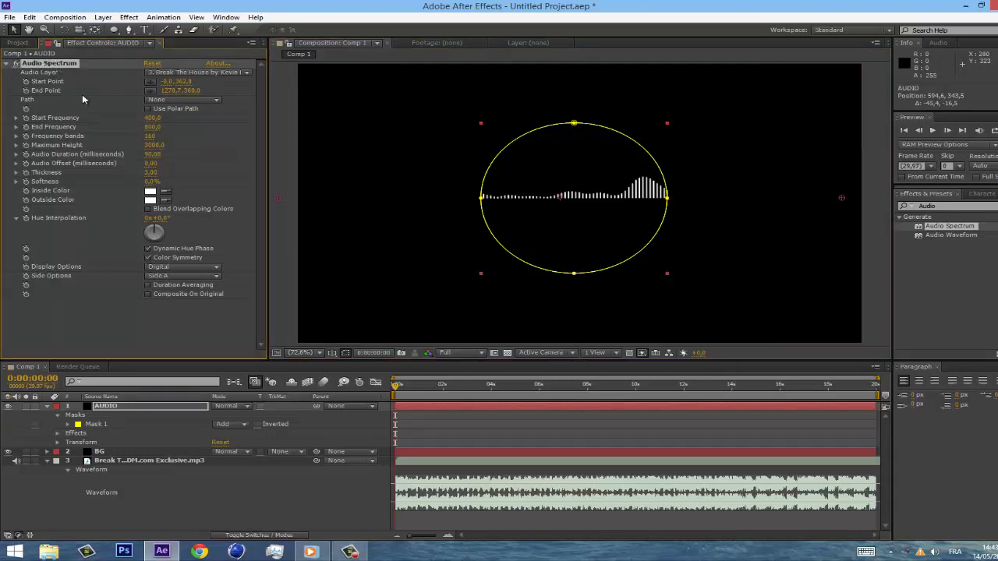
{"action": "left_click", "coordinate": [162, 99]}
{"action": "left_click", "coordinate": [185, 131]}
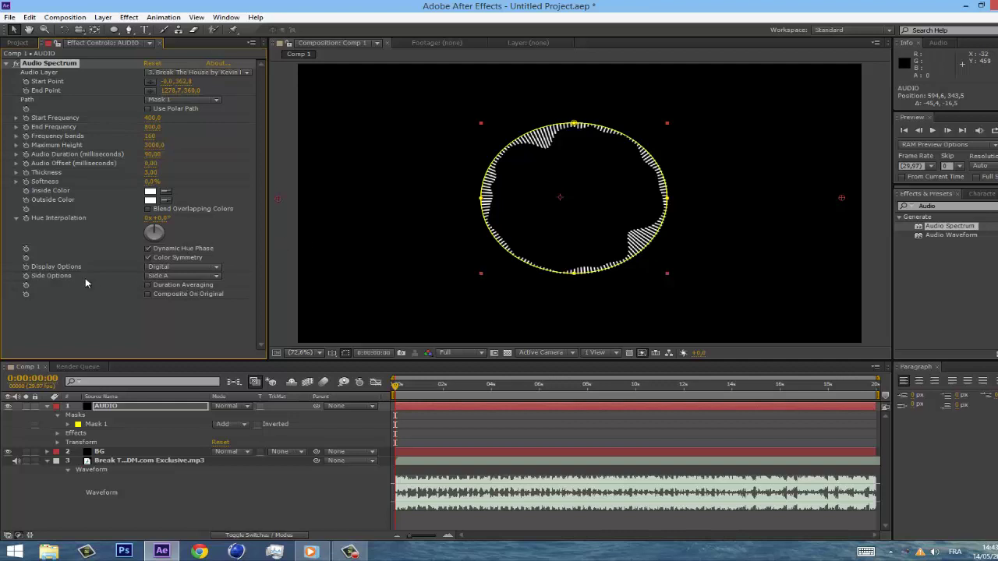
{"action": "left_click", "coordinate": [160, 276]}
{"action": "left_click", "coordinate": [175, 302]}
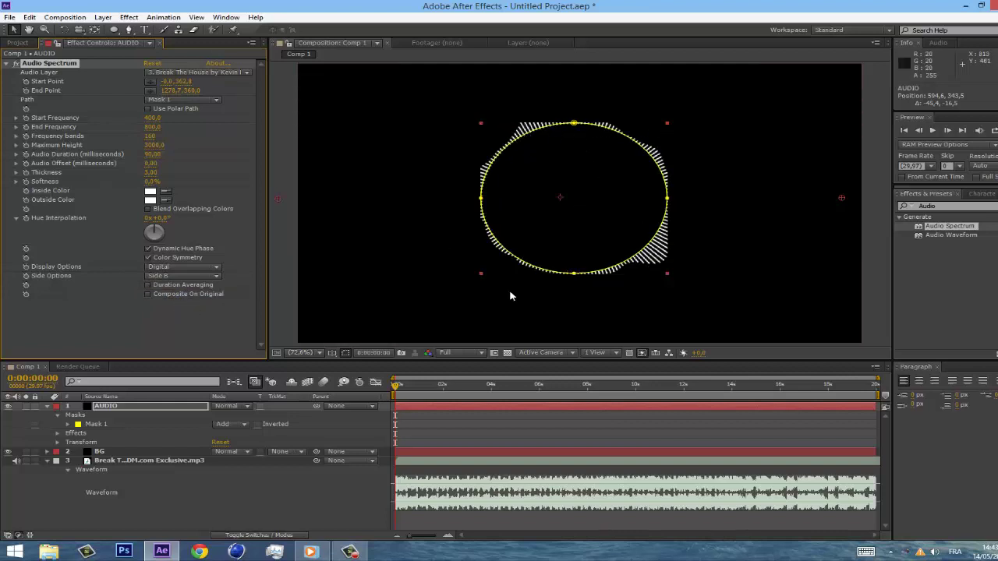
Set the mode of Mask 1 on the AUDIO layer to None
{"action": "left_click", "coordinate": [117, 427]}
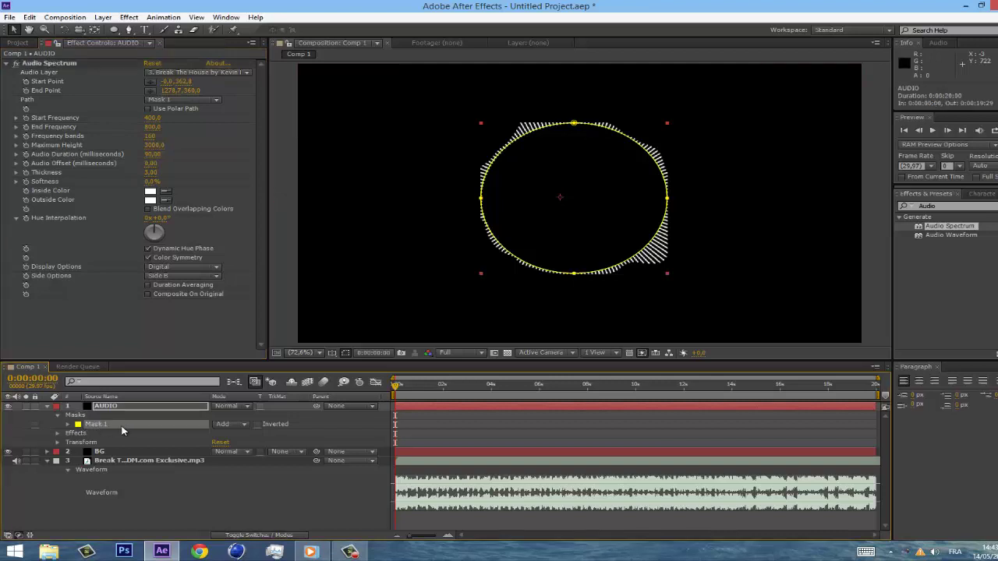
{"action": "left_click", "coordinate": [240, 428]}
{"action": "left_click", "coordinate": [234, 433]}
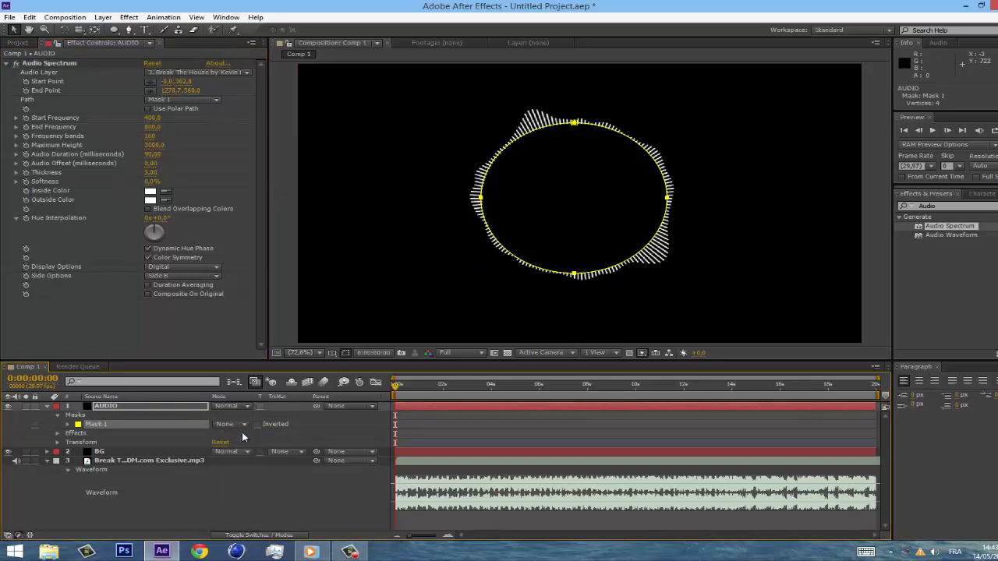
{"action": "left_click", "coordinate": [870, 221]}
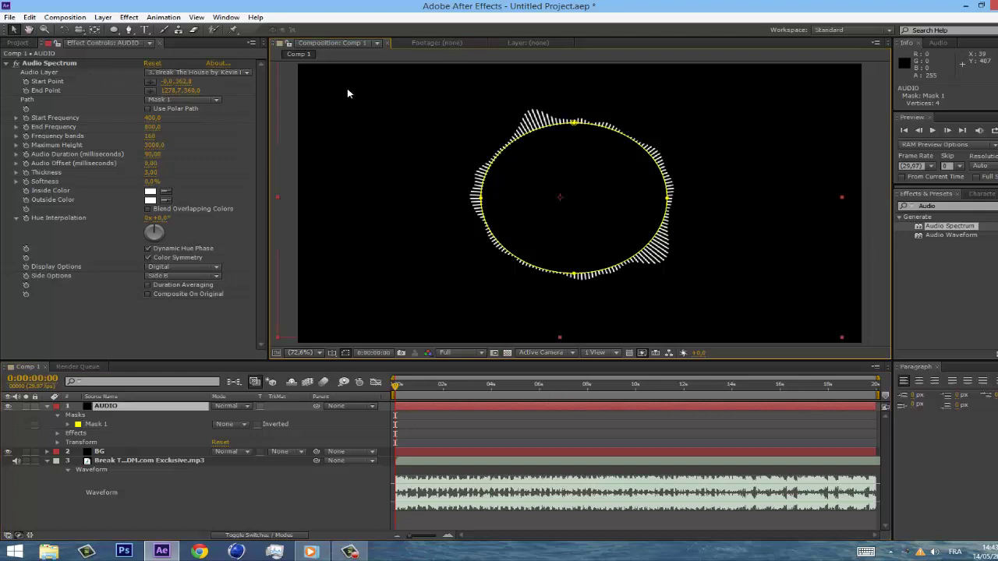
{"action": "left_click", "coordinate": [116, 443]}
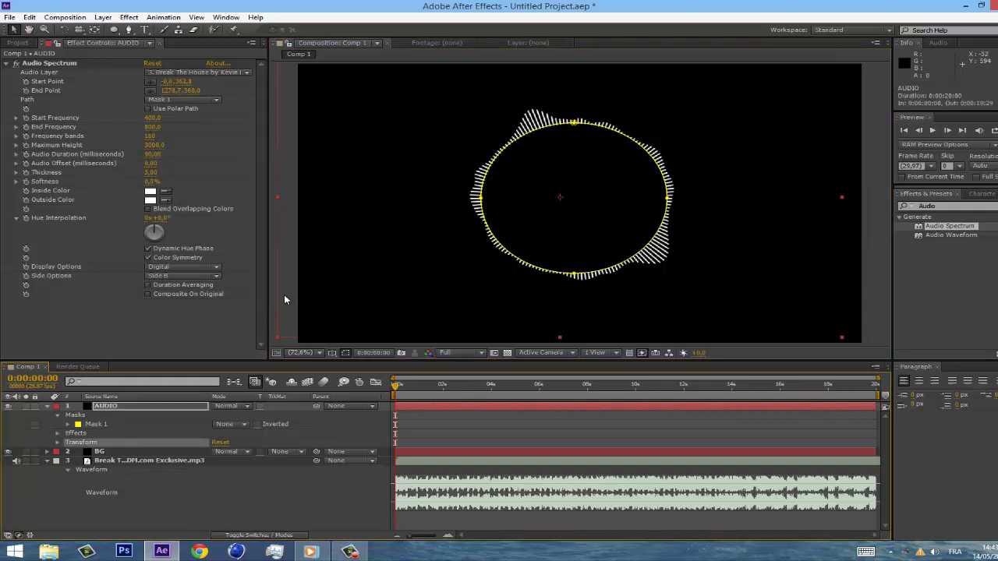
Move the playhead to 0:00:08:26 and set the Audio Spectrum's inside color to a bright sky blue
{"action": "left_click_drag", "start_coordinate": [394, 388], "coordinate": [609, 387]}
{"action": "left_click", "coordinate": [309, 552]}
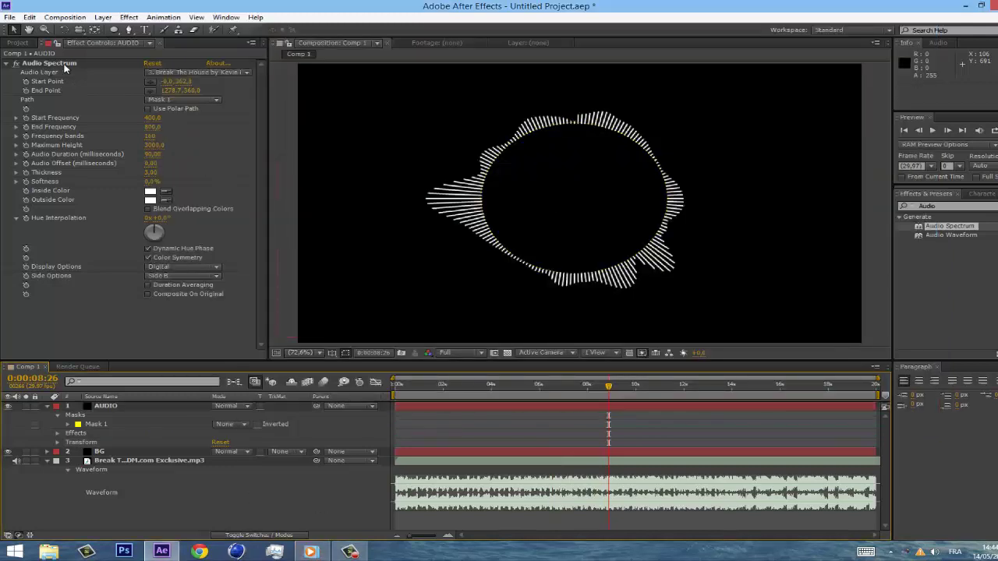
{"action": "left_click", "coordinate": [150, 192]}
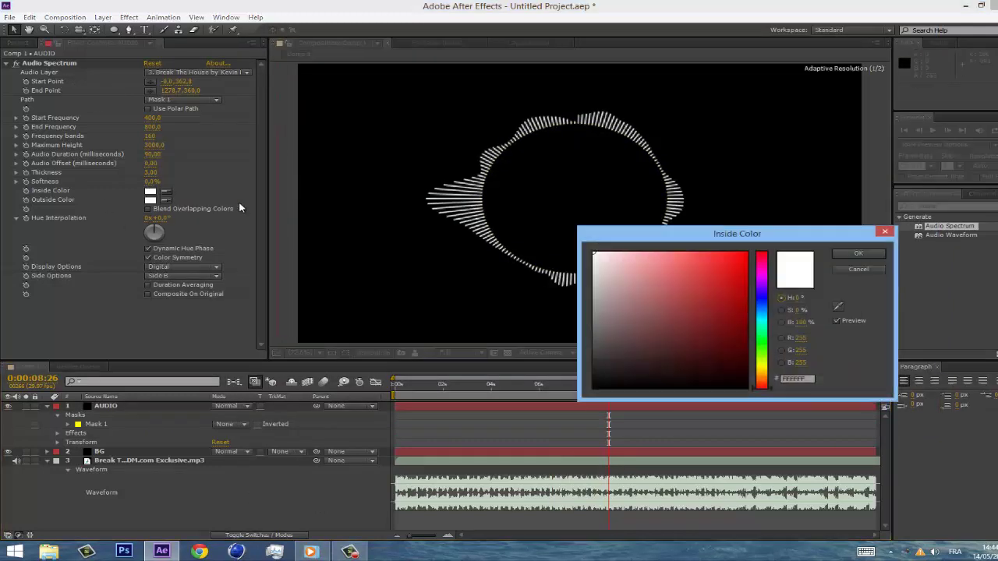
{"action": "left_click", "coordinate": [765, 326]}
{"action": "left_click_drag", "start_coordinate": [764, 326], "coordinate": [764, 311]}
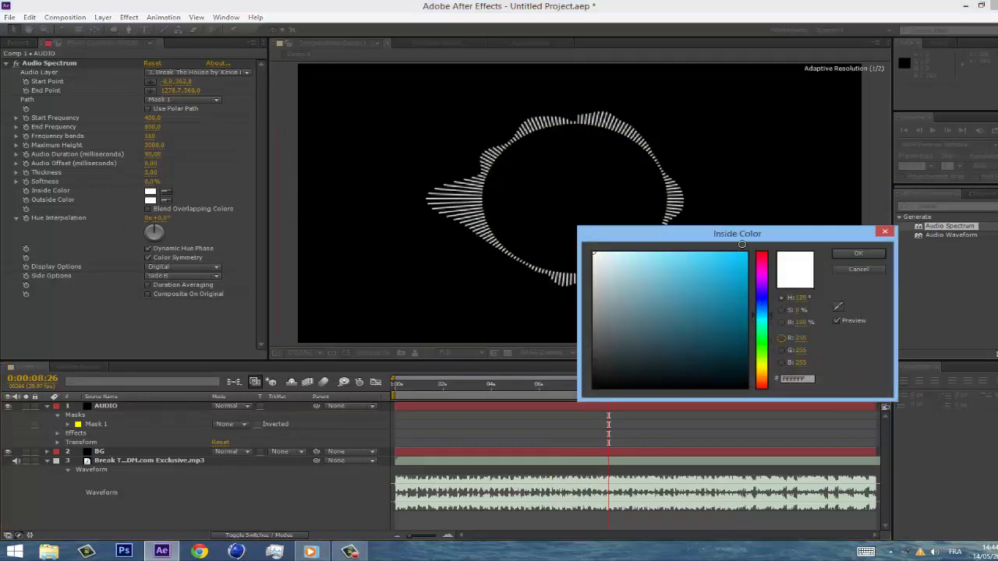
{"action": "left_click", "coordinate": [706, 265]}
{"action": "left_click", "coordinate": [858, 253]}
Set the Audio Spectrum's outside color to a darker blue, 0095C6
{"action": "left_click", "coordinate": [155, 201]}
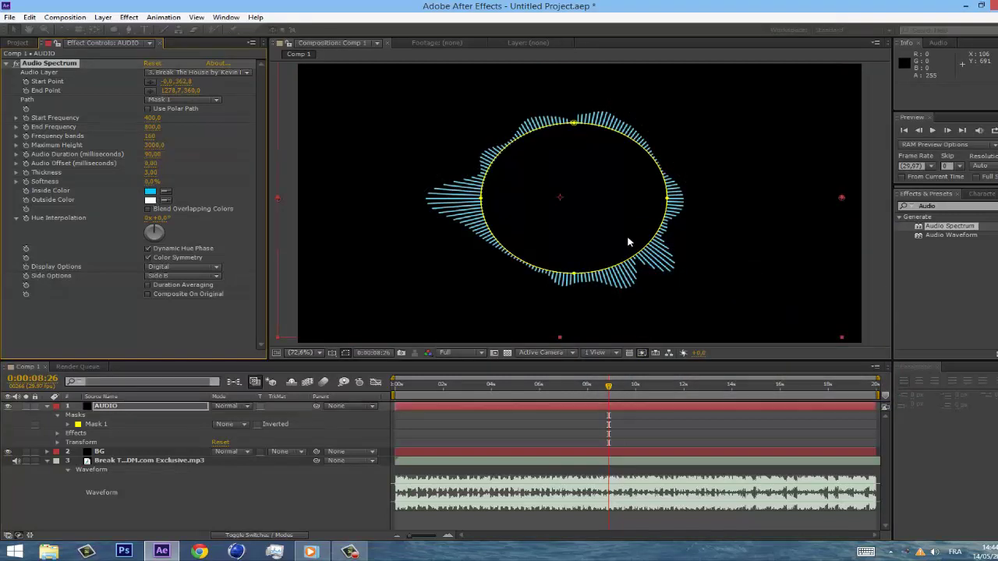
{"action": "left_click", "coordinate": [761, 300]}
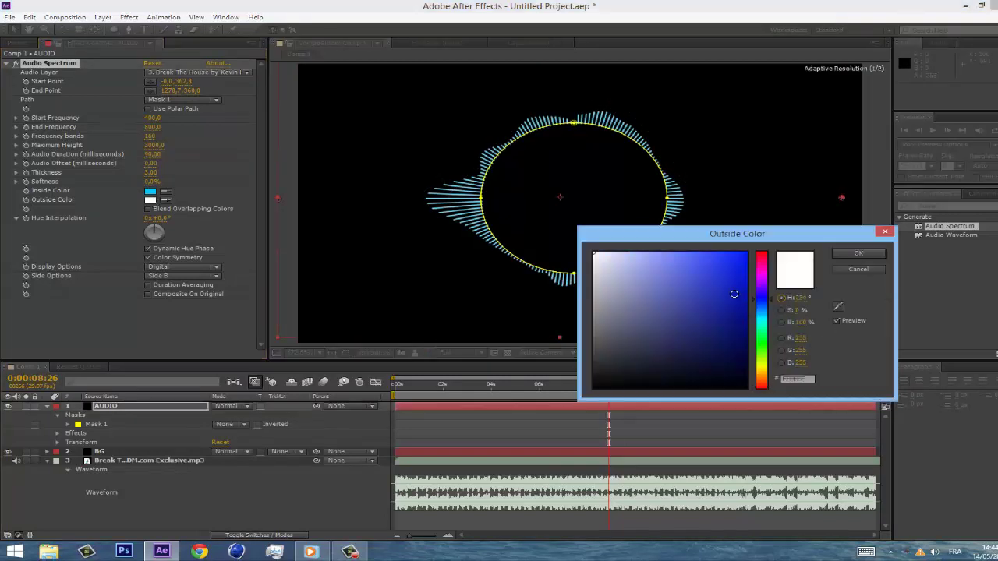
{"action": "left_click", "coordinate": [746, 254]}
{"action": "left_click", "coordinate": [765, 313]}
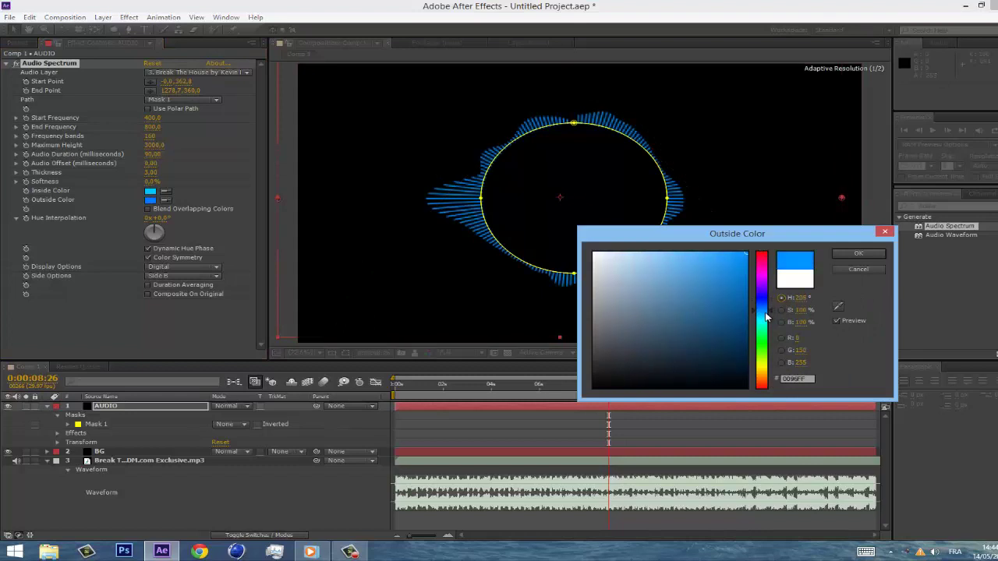
{"action": "left_click", "coordinate": [745, 282]}
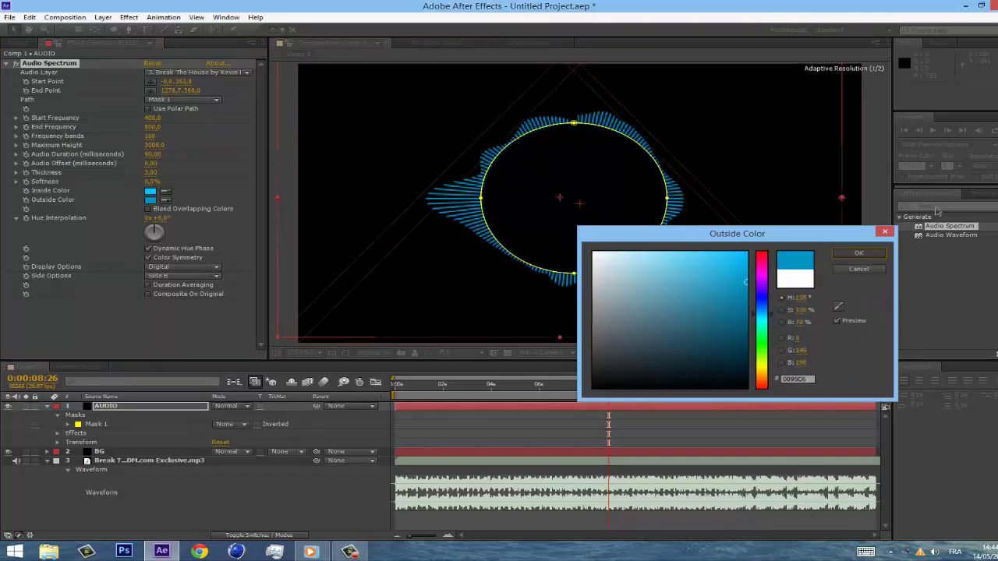
{"action": "left_click", "coordinate": [858, 254]}
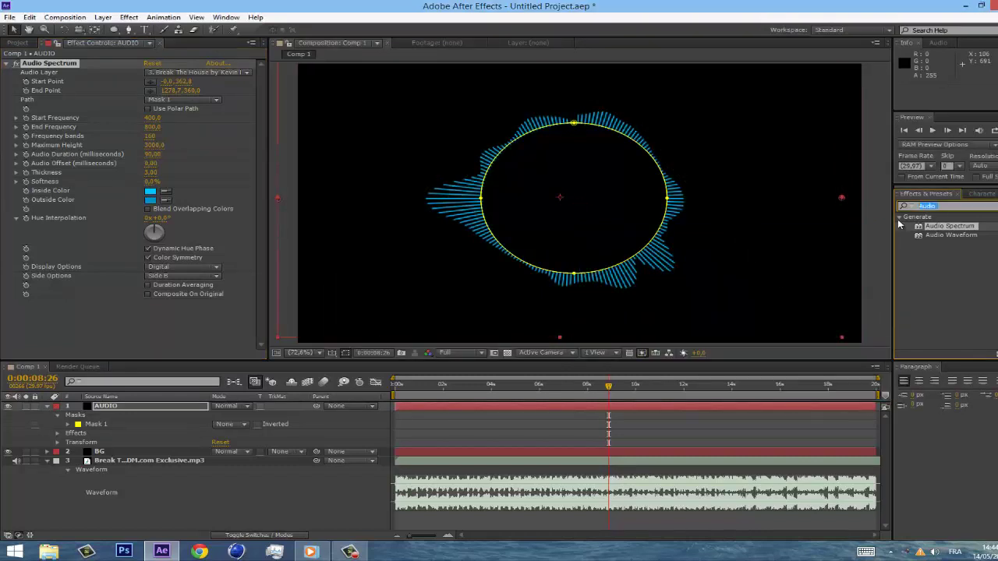
Find the Stylize Glow effect and apply it to the AUDIO layer
{"action": "type", "text": "lueu"}
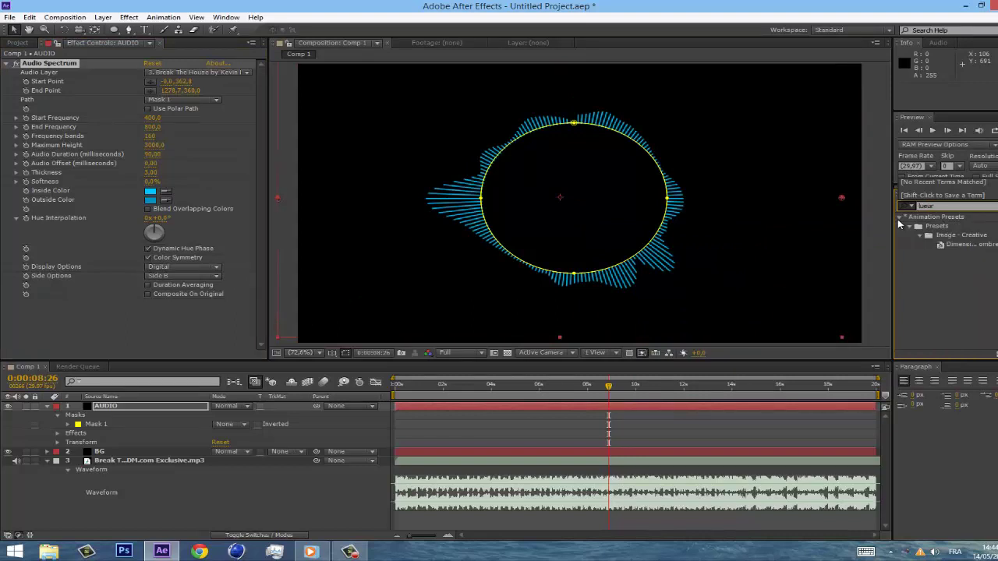
{"action": "type", "text": "glow"}
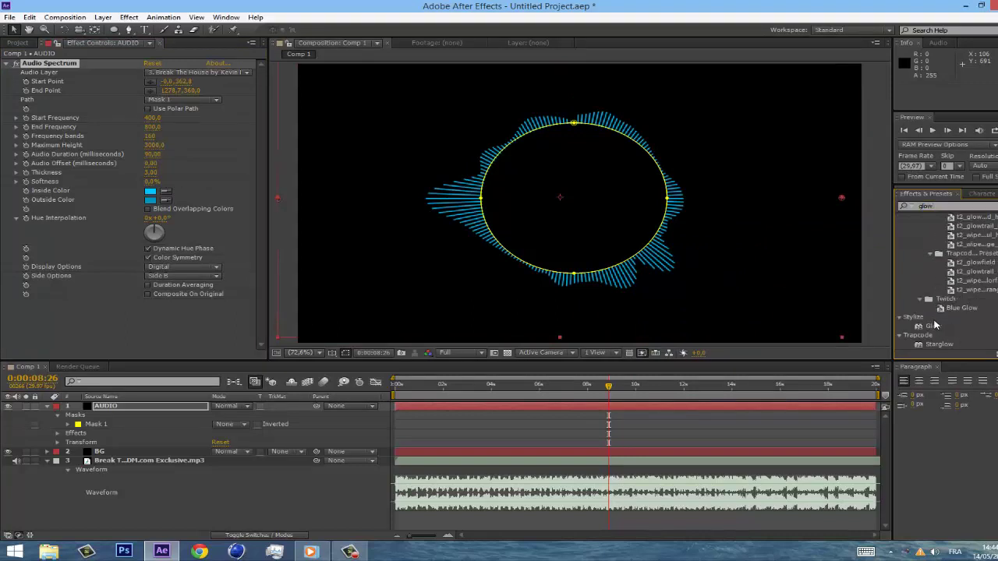
{"action": "left_click_drag", "start_coordinate": [932, 326], "coordinate": [137, 410]}
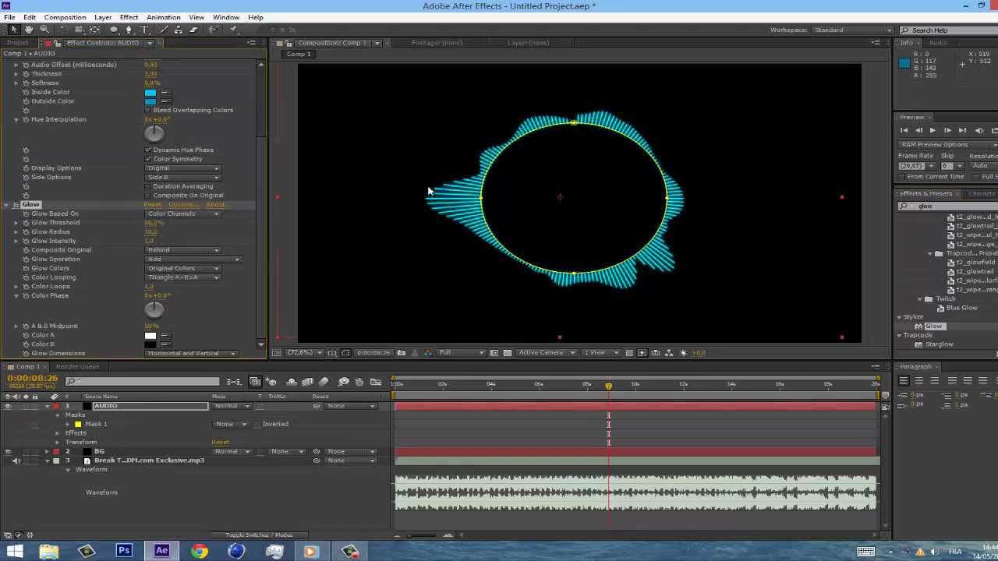
Set Color A of the Glow effect on the AUDIO layer to light blue, 00C6FF
{"action": "left_click", "coordinate": [150, 337]}
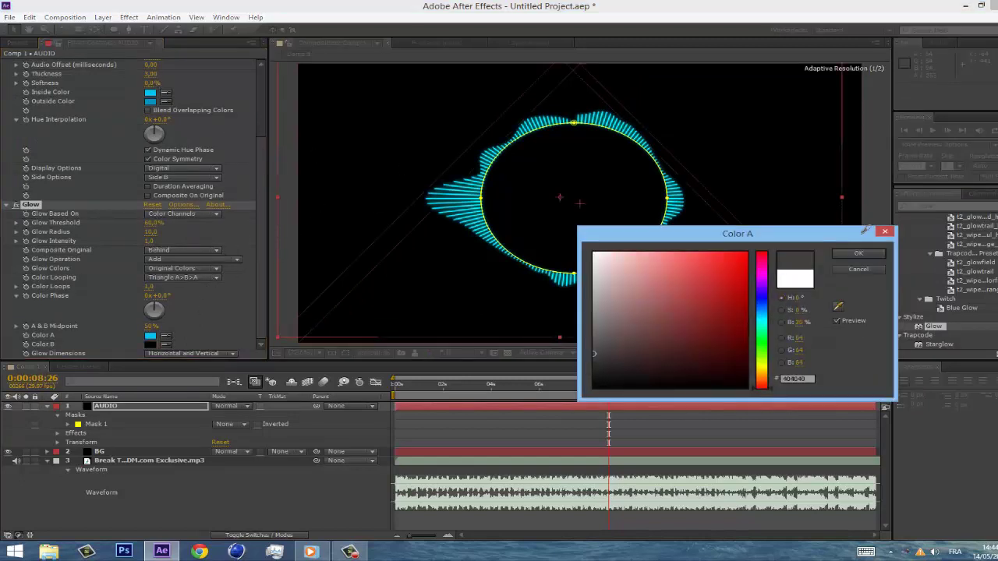
{"action": "left_click", "coordinate": [594, 355]}
{"action": "left_click_drag", "start_coordinate": [594, 355], "coordinate": [747, 253]}
{"action": "left_click", "coordinate": [761, 315]}
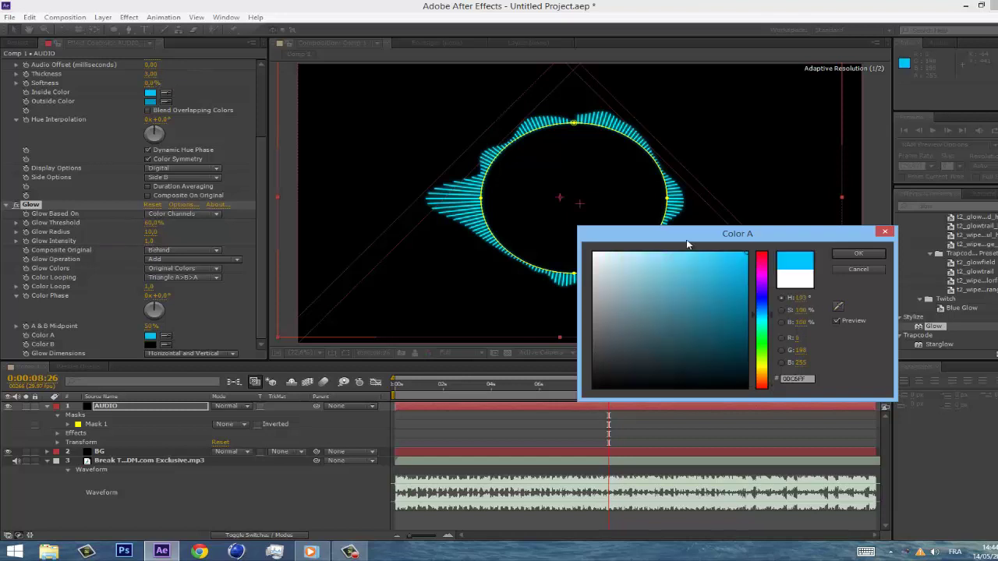
{"action": "left_click", "coordinate": [854, 254]}
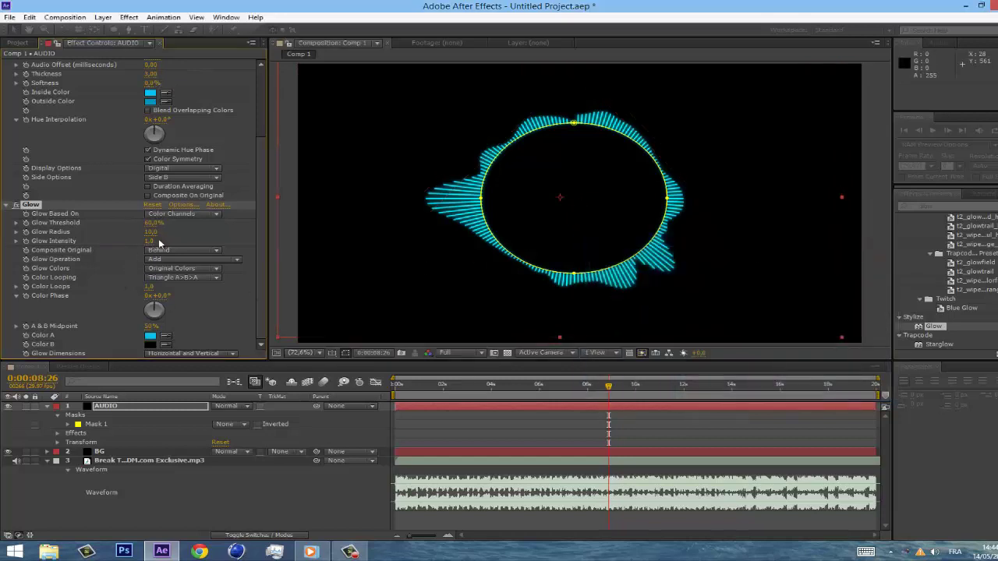
{"action": "left_click", "coordinate": [850, 249]}
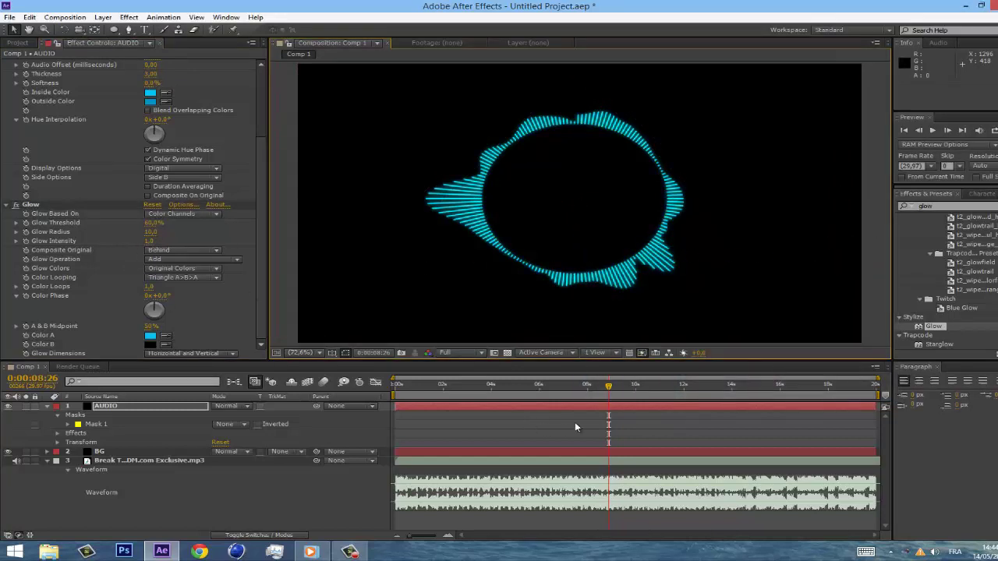
Move the playhead to 0:00:02:15 and shift Mask 1 of the AUDIO layer slightly right and down, closer to the composition's centre
{"action": "left_click_drag", "start_coordinate": [608, 386], "coordinate": [455, 399]}
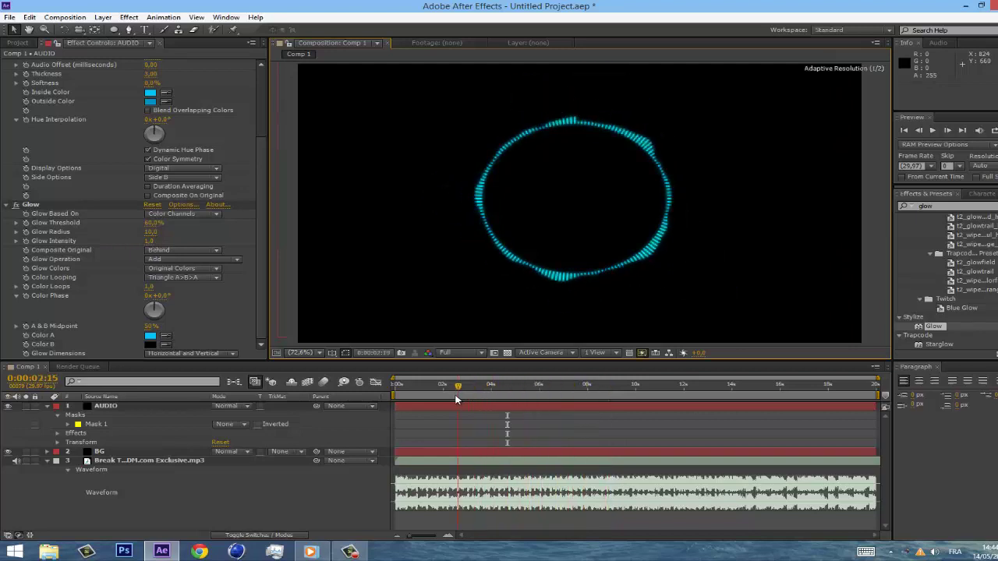
{"action": "left_click", "coordinate": [103, 454]}
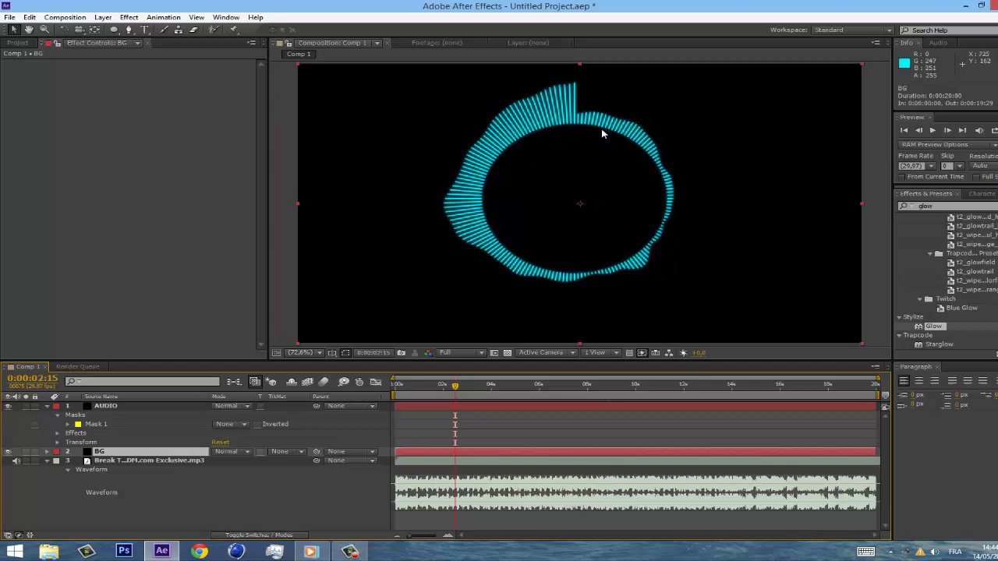
{"action": "left_click", "coordinate": [105, 425]}
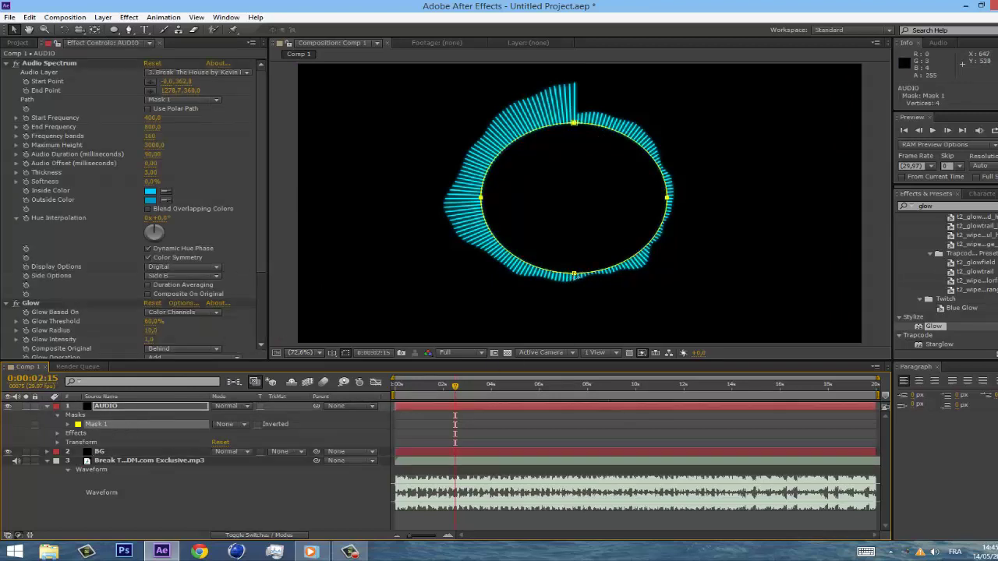
{"action": "left_click_drag", "start_coordinate": [575, 123], "coordinate": [609, 131]}
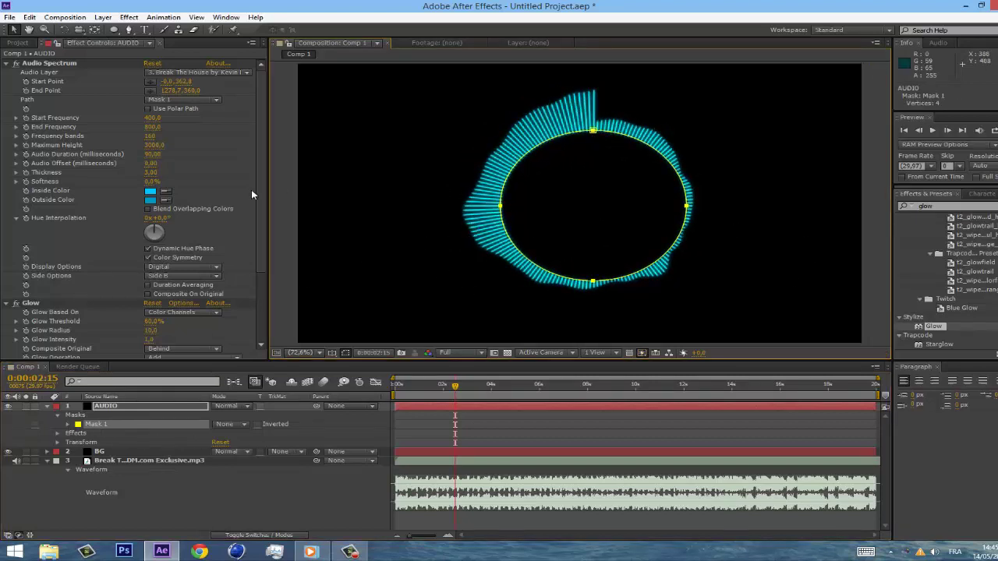
{"action": "left_click", "coordinate": [65, 17]}
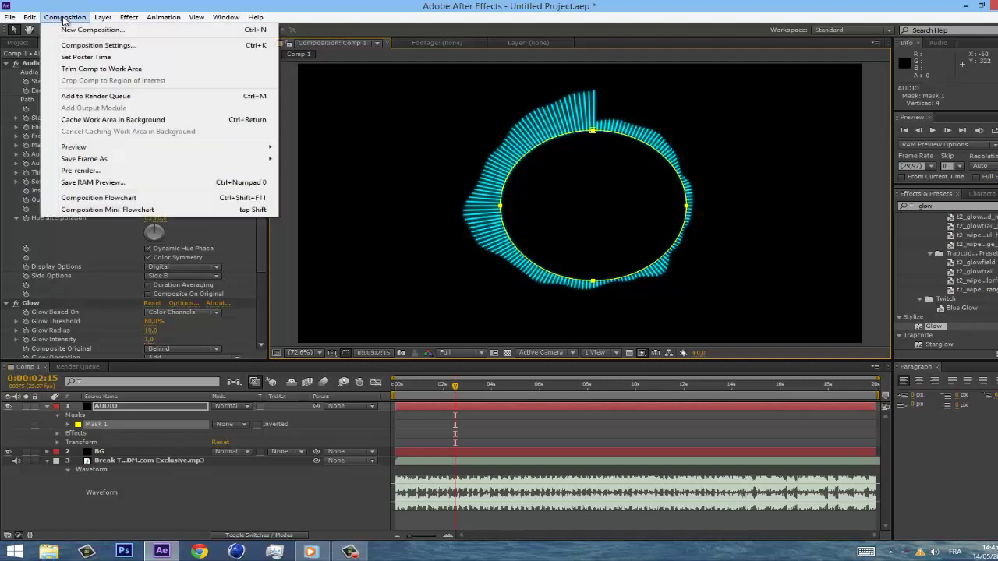
{"action": "left_click", "coordinate": [92, 46]}
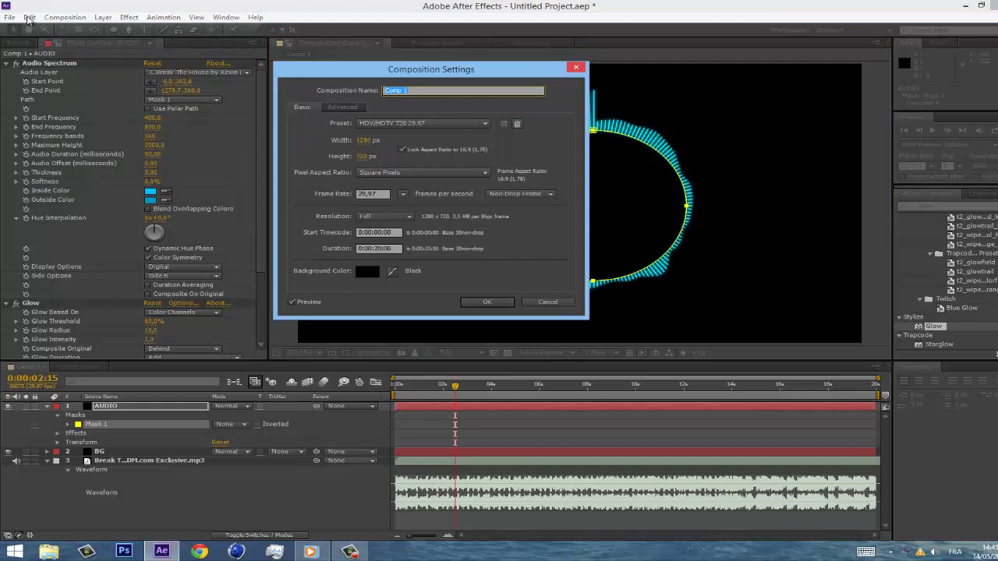
{"action": "left_click", "coordinate": [575, 69]}
{"action": "left_click", "coordinate": [65, 17]}
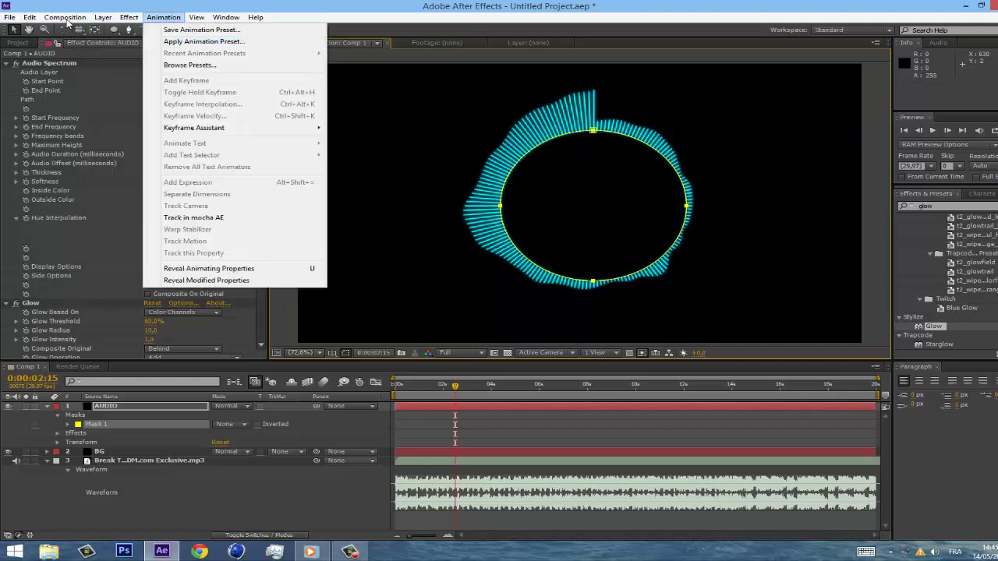
{"action": "left_click", "coordinate": [703, 210]}
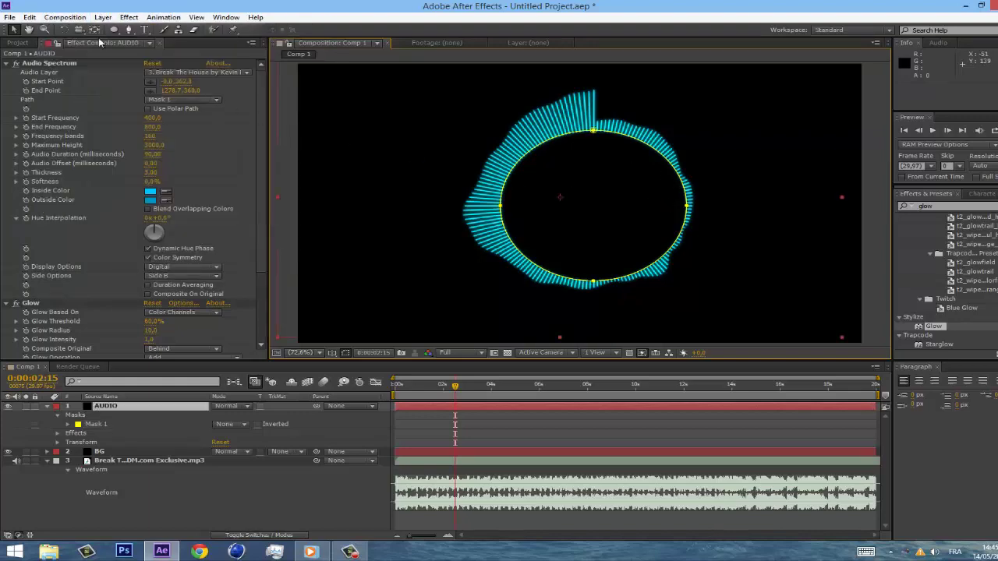
Add Comp 1 to the render queue and enable audio output in its AVI output module settings
{"action": "left_click", "coordinate": [76, 17]}
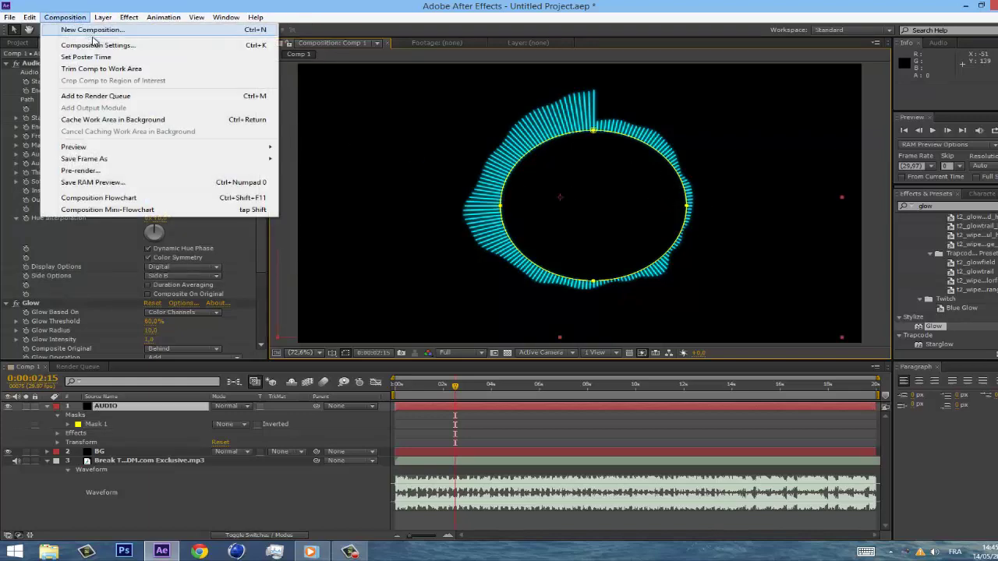
{"action": "left_click", "coordinate": [113, 96]}
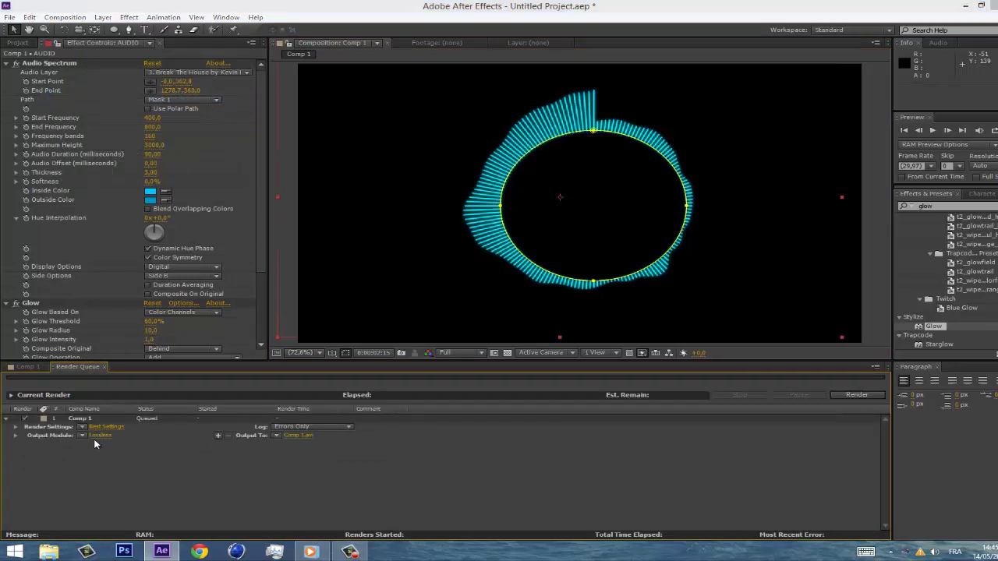
{"action": "left_click", "coordinate": [99, 437]}
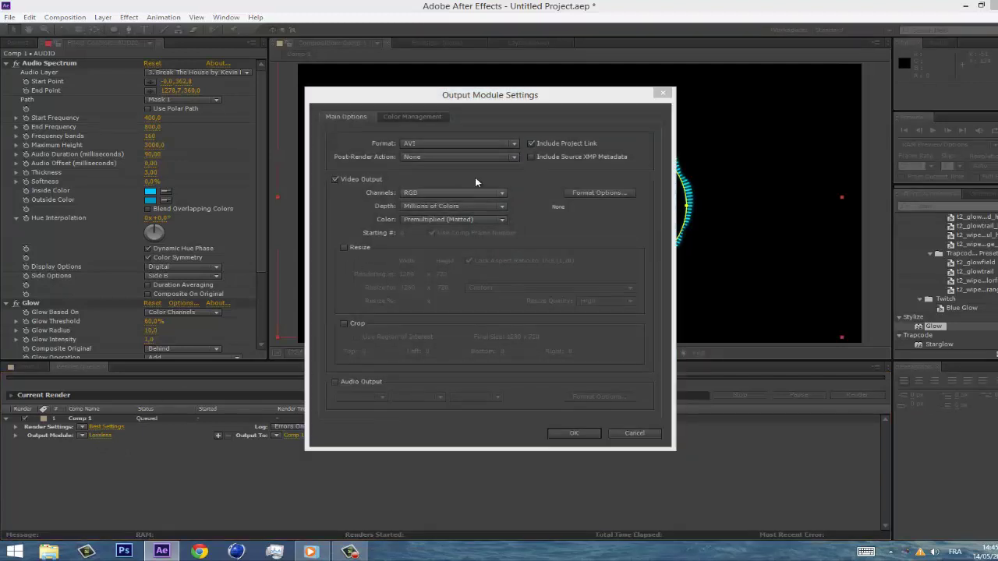
{"action": "left_click", "coordinate": [412, 116]}
{"action": "left_click", "coordinate": [344, 118]}
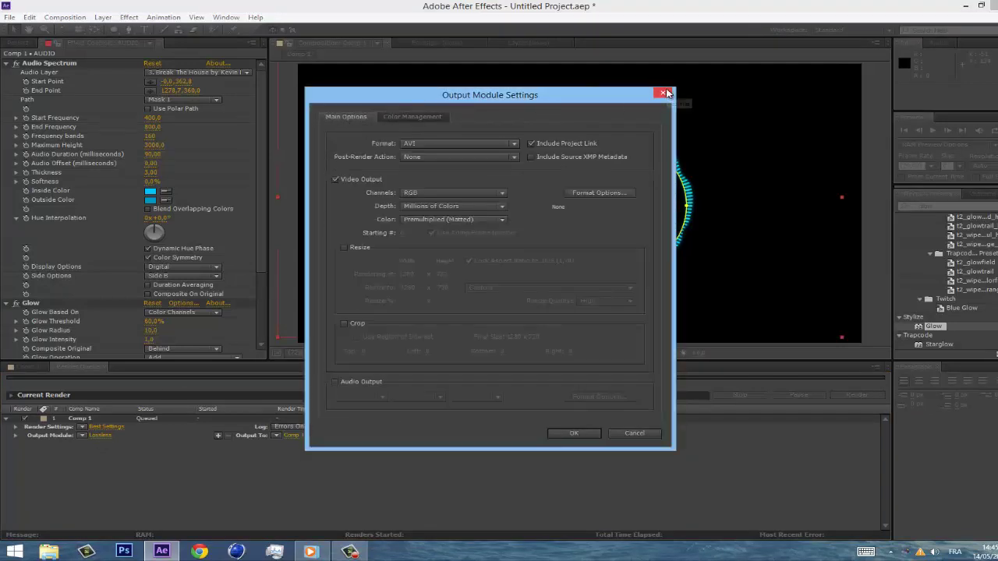
{"action": "left_click", "coordinate": [361, 382]}
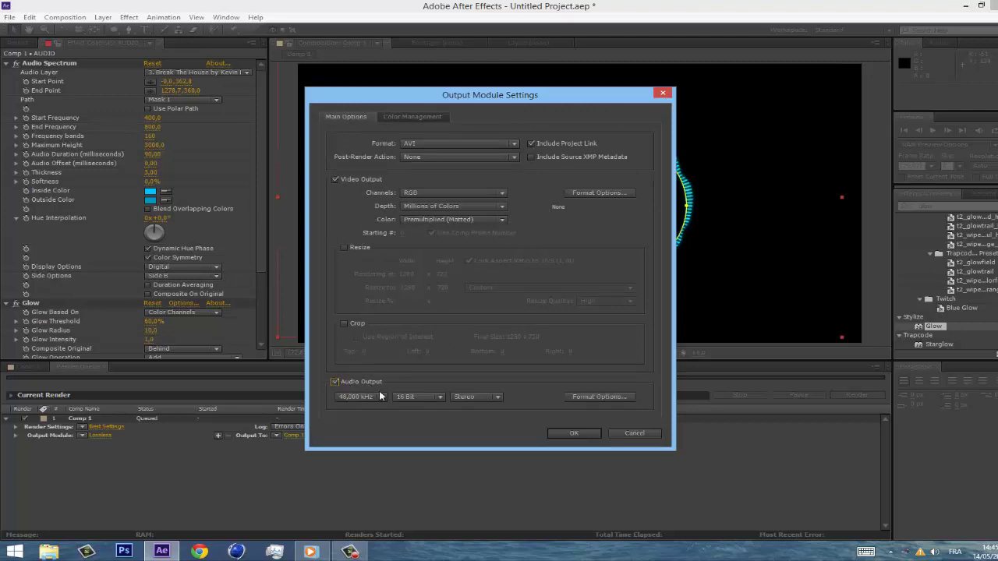
{"action": "left_click", "coordinate": [573, 434]}
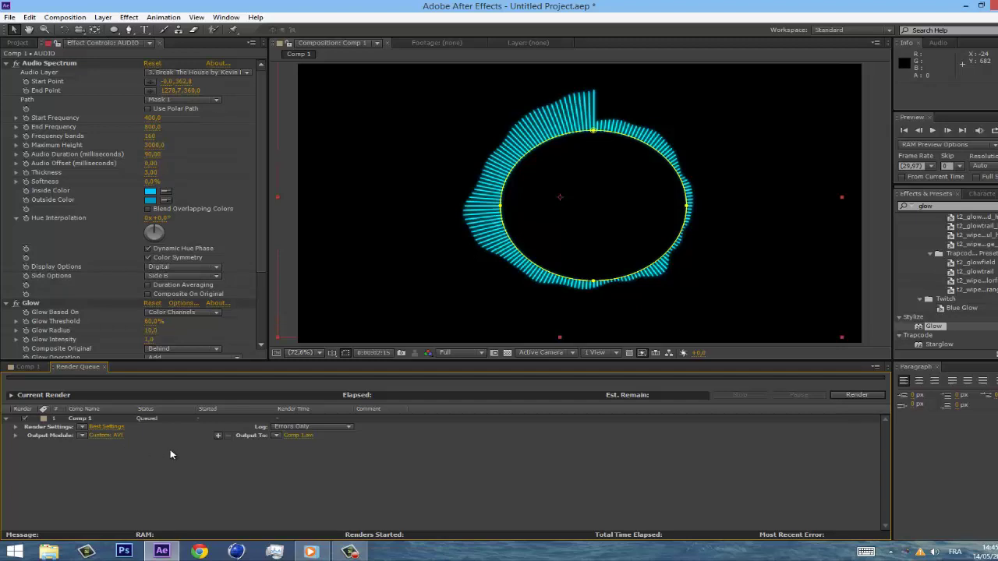
{"action": "left_click", "coordinate": [301, 429]}
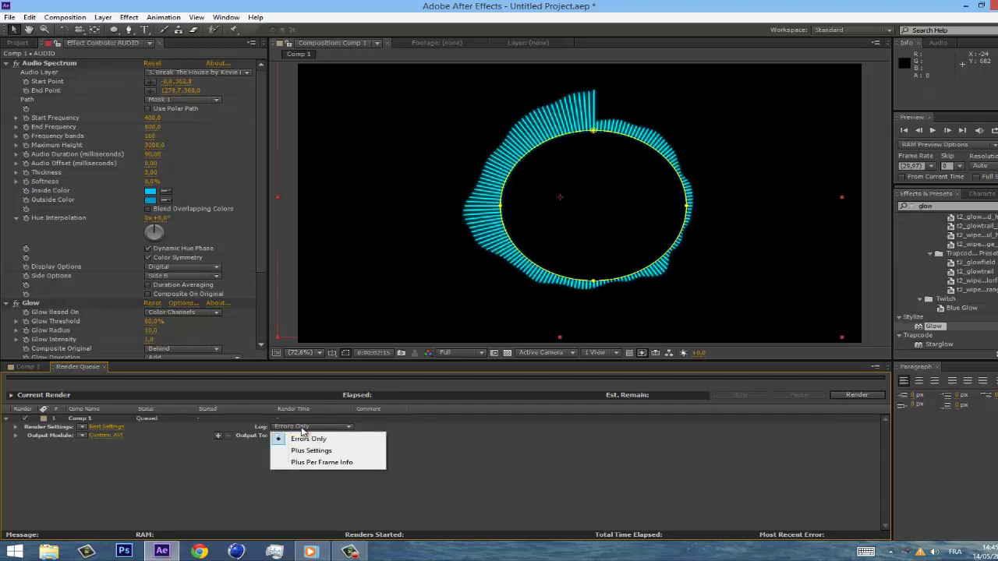
{"action": "left_click", "coordinate": [391, 445]}
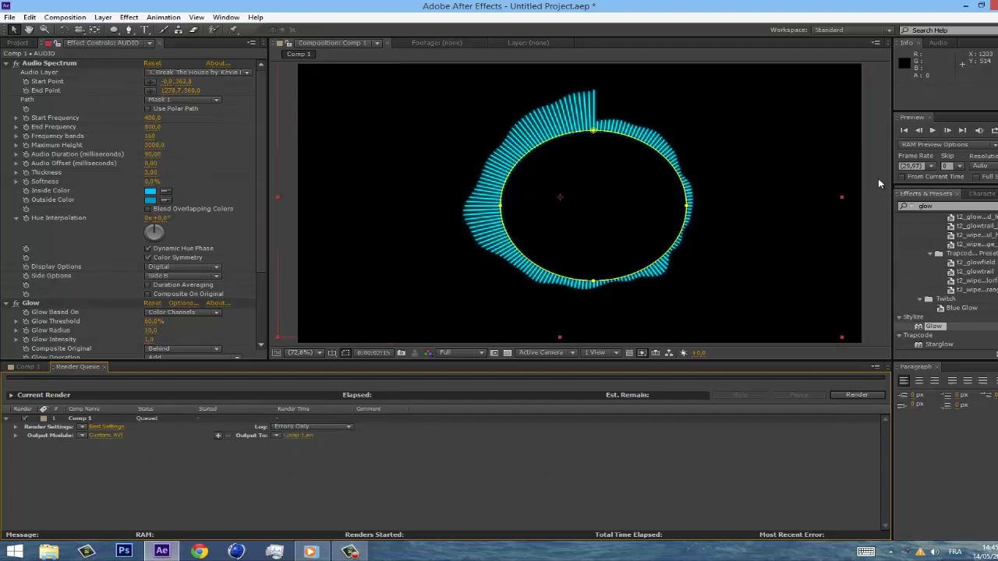
{"action": "left_click", "coordinate": [310, 552]}
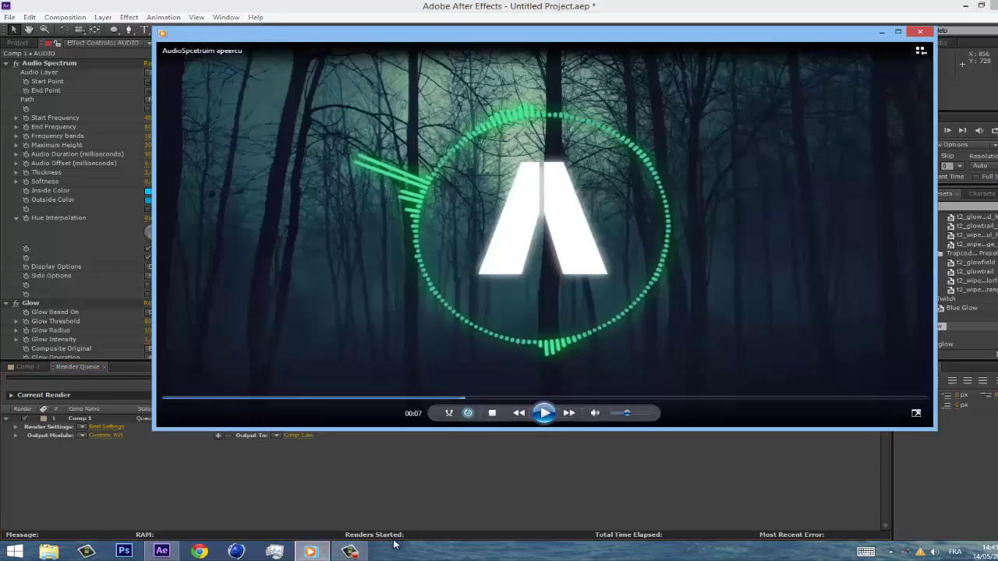
{"action": "left_click", "coordinate": [349, 552]}
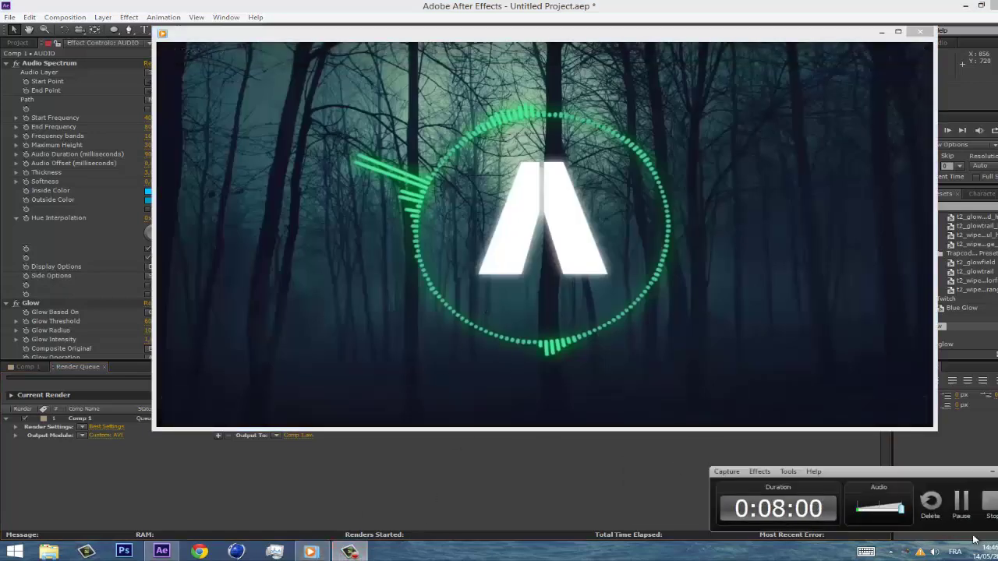
{"action": "left_click", "coordinate": [503, 28]}
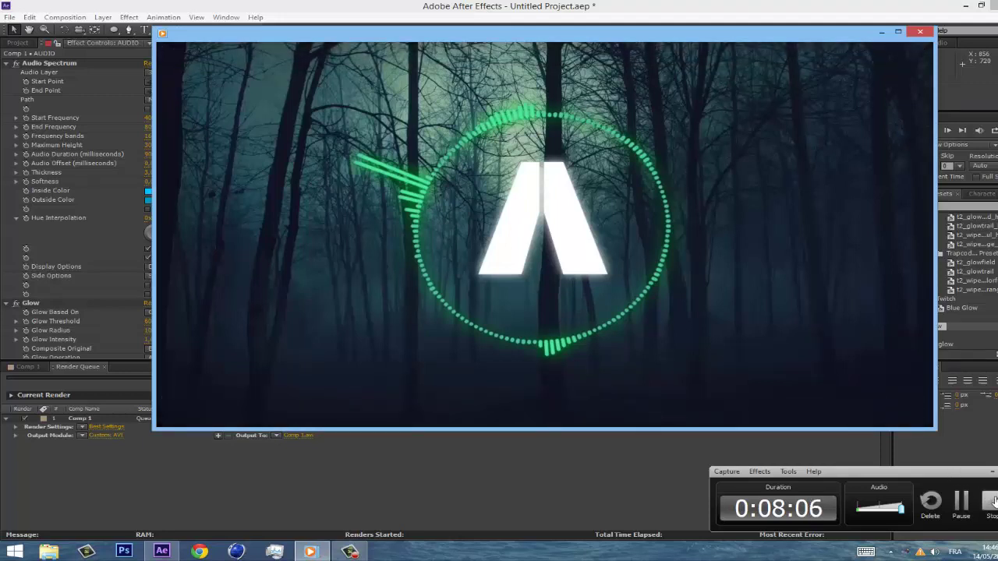
{"action": "left_click", "coordinate": [909, 499]}
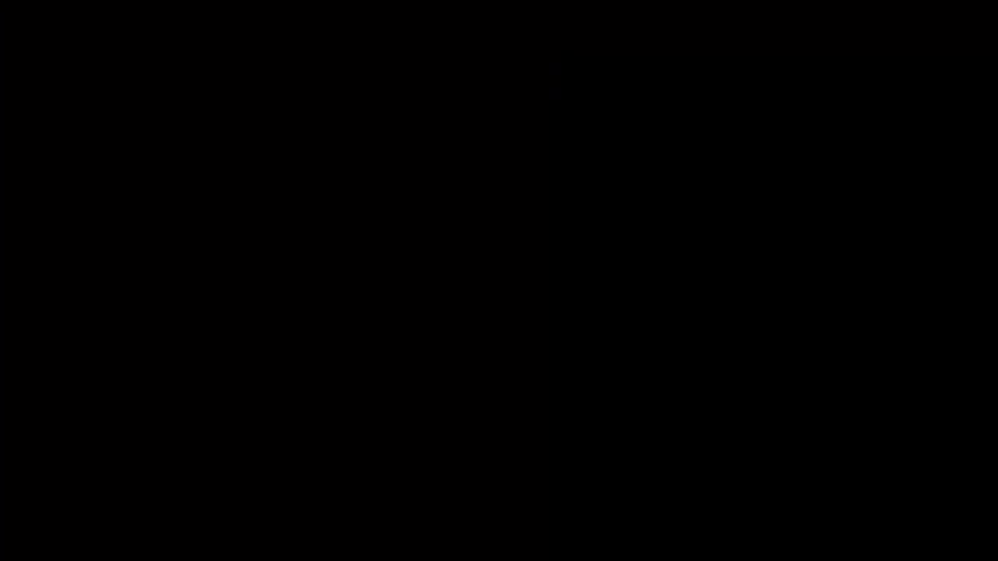